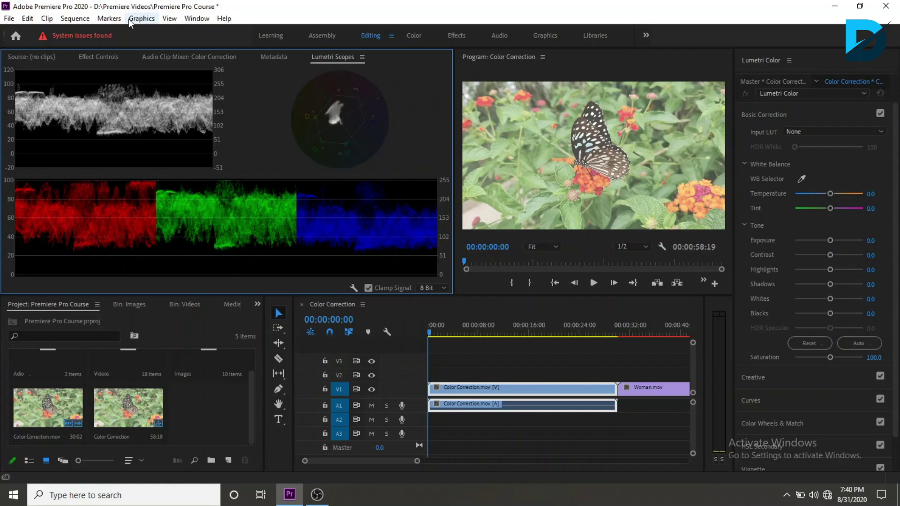
Open the Lumetri Color panel from the Window menu
left_click(197, 18)
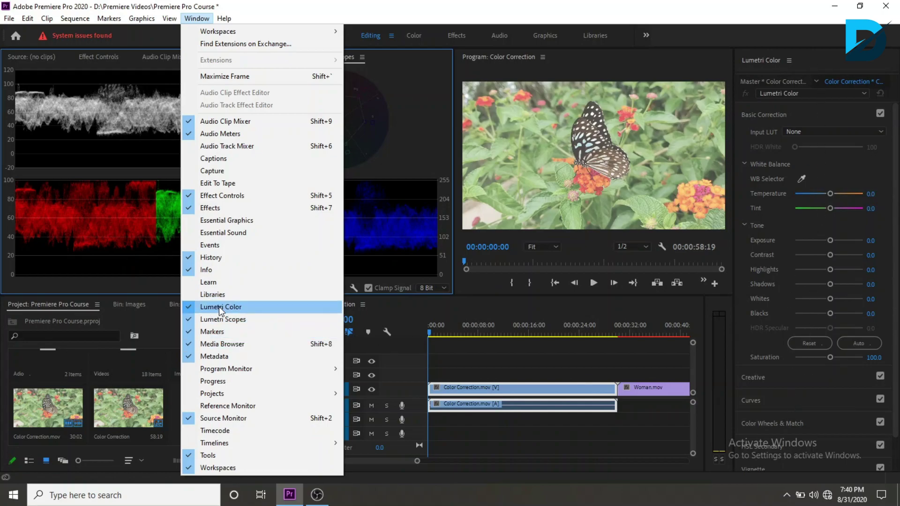
left_click(398, 126)
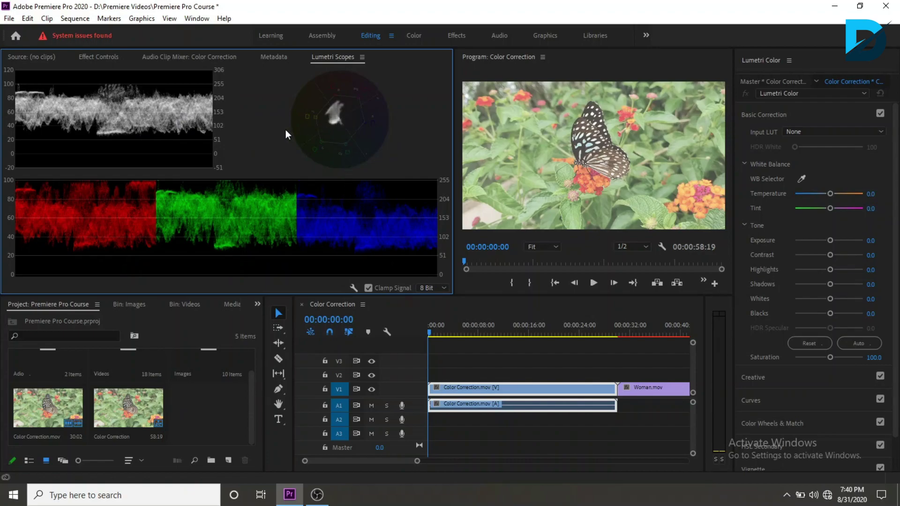
left_click(762, 163)
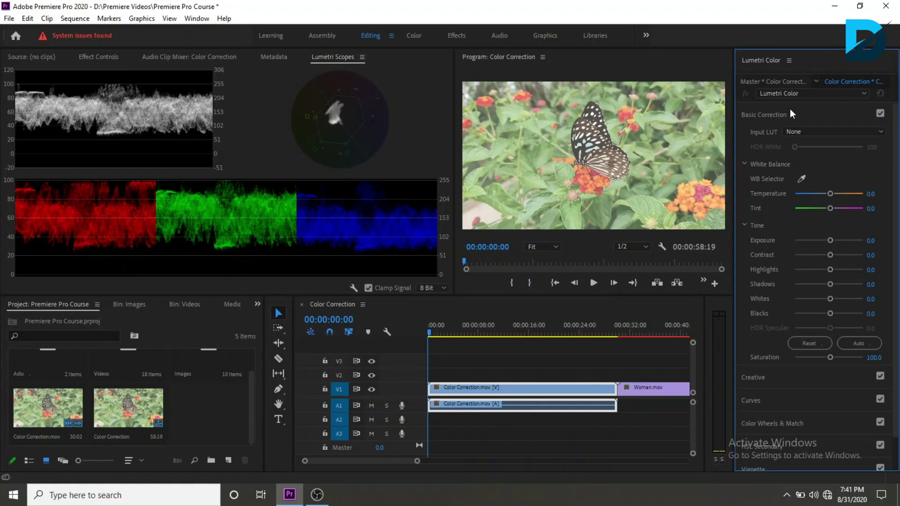
Collapse Basic Correction and Creative, and expand the Curves section
left_click(802, 113)
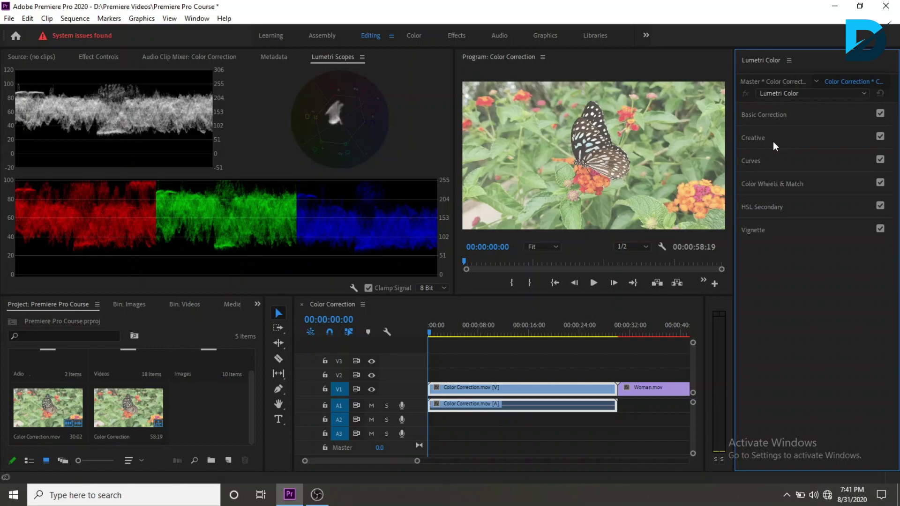
left_click(785, 138)
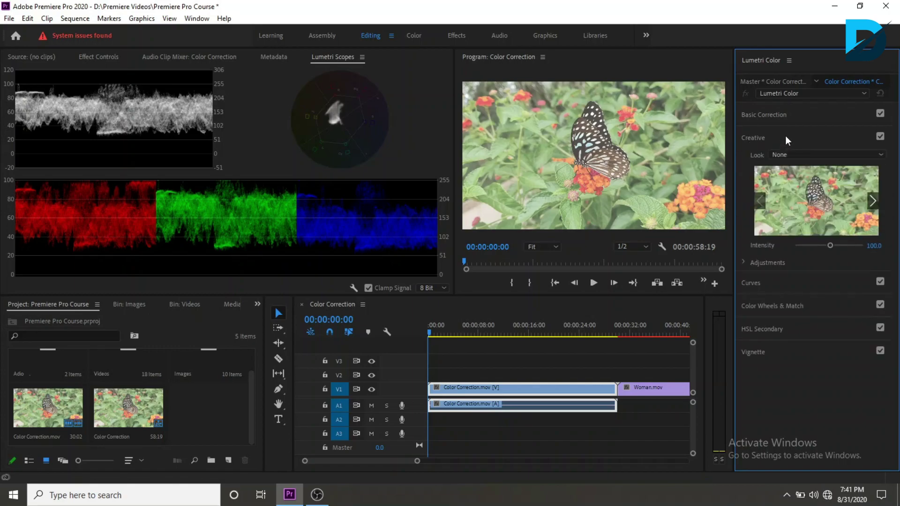
left_click(786, 137)
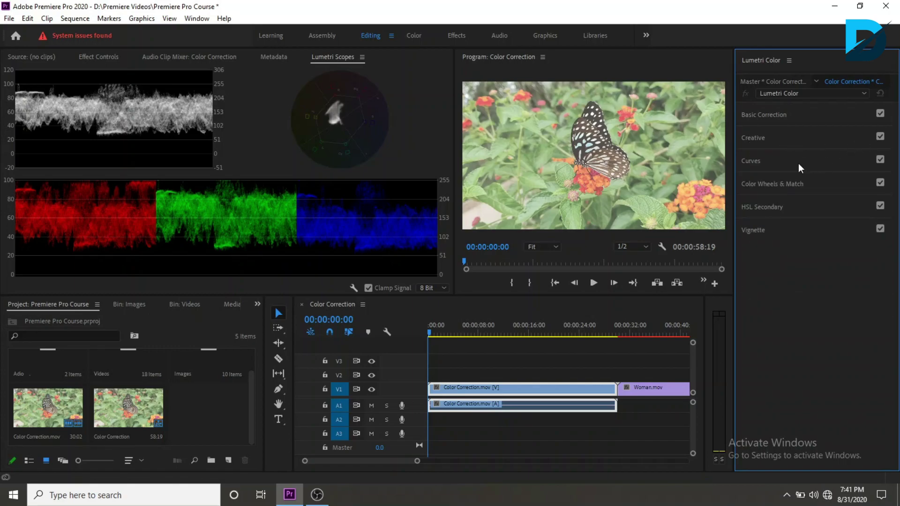
left_click(765, 161)
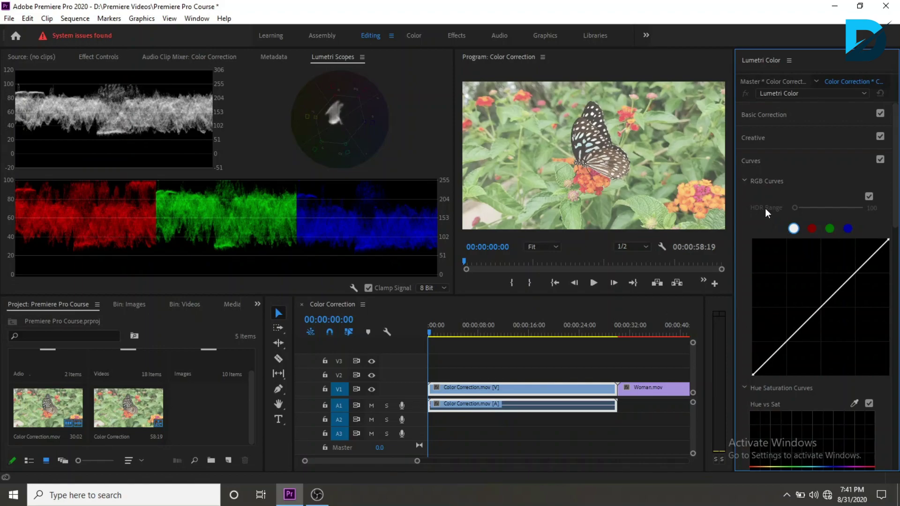
scroll(765, 260, "down", 3)
scroll(765, 260, "down", 4)
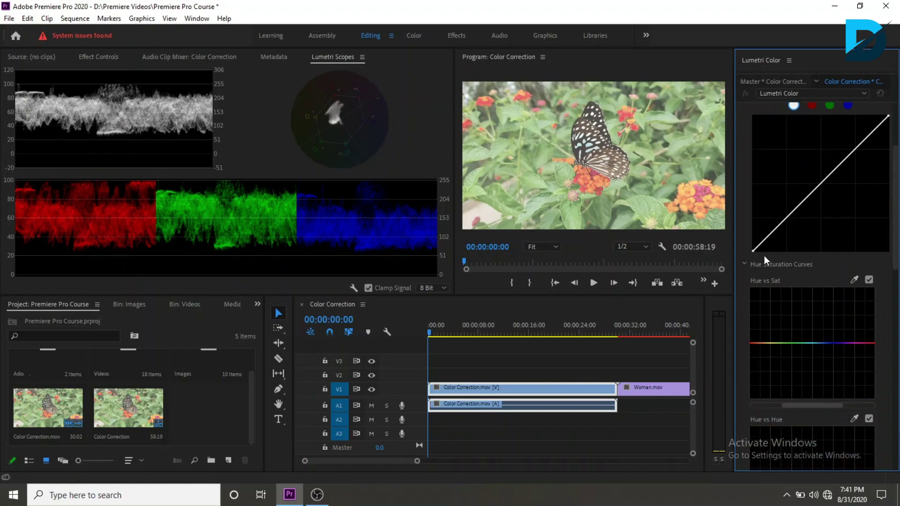
scroll(764, 260, "up", 6)
scroll(765, 260, "up", 1)
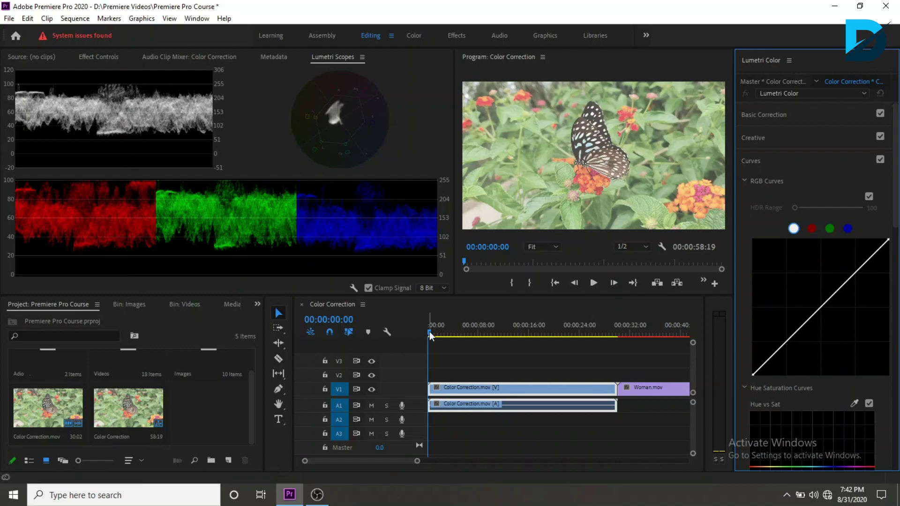
Scrub through Woman.mov and Woman.jpg, then return the playhead to the butterfly clip at 00:00:16:27
left_click_drag(429, 331, 654, 344)
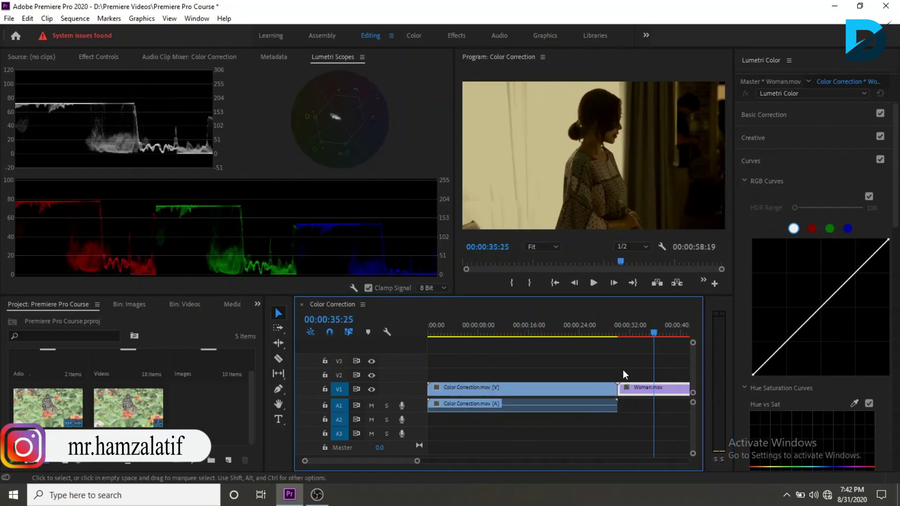
scroll(545, 361, "down", 5)
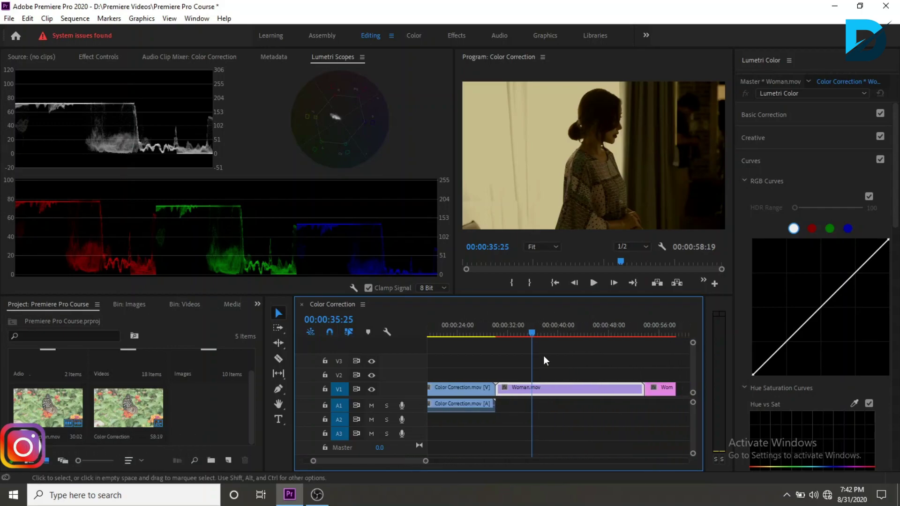
left_click_drag(531, 333, 563, 337)
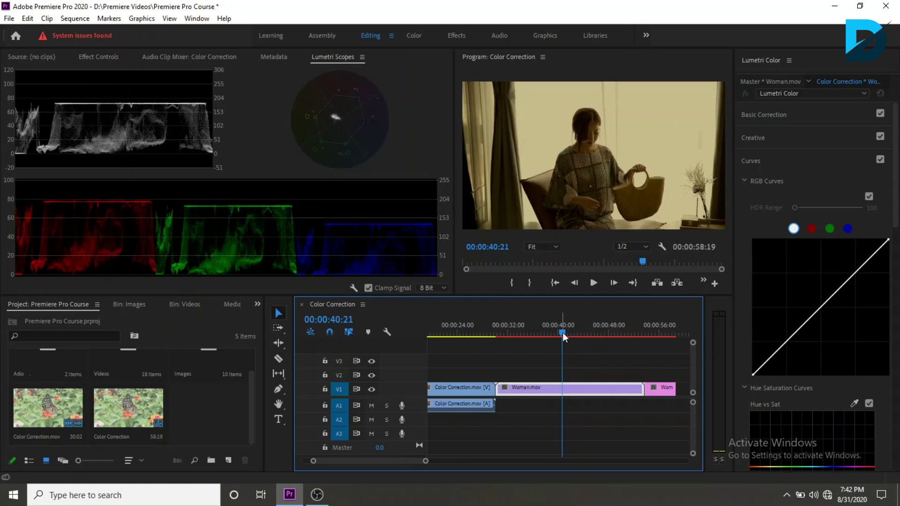
left_click_drag(563, 334, 657, 334)
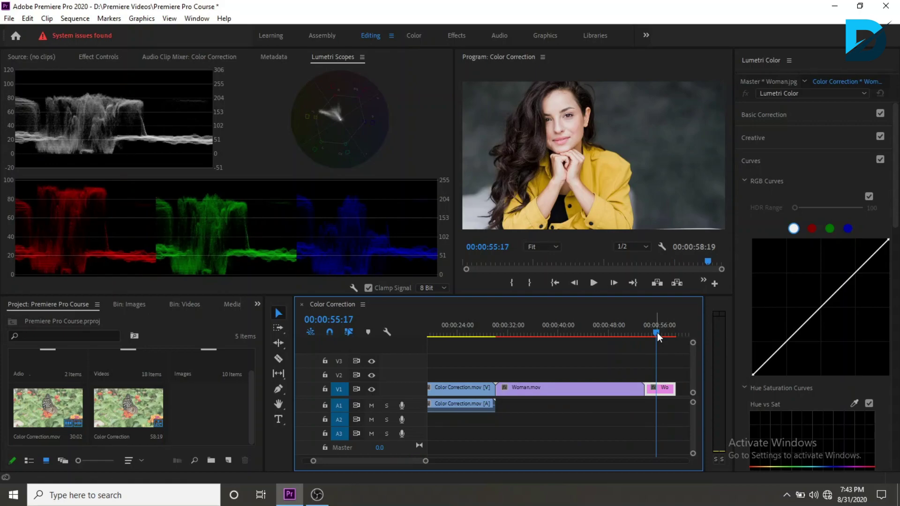
mouse_move(656, 333)
left_mouse_down()
mouse_move(438, 366)
mouse_move(468, 388)
left_mouse_up()
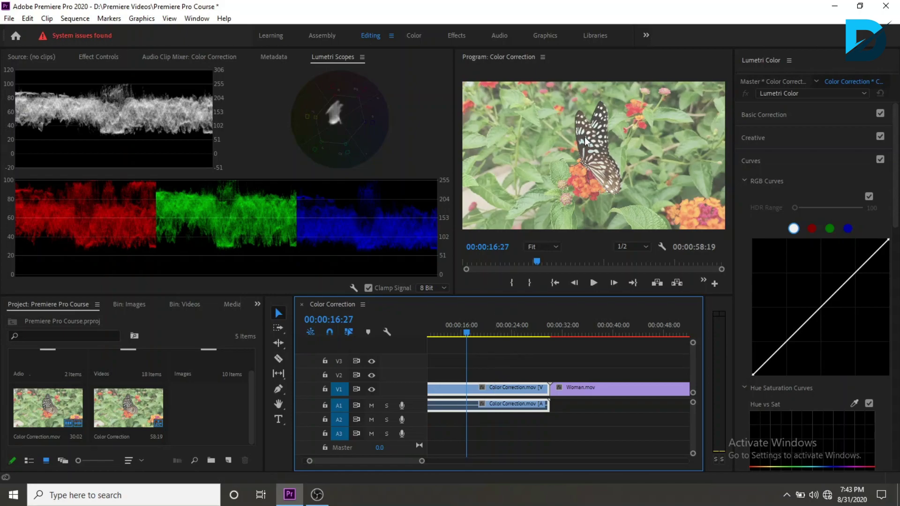
Apply Lumetri Color to the butterfly clip, view the red channel, then add a master RGB curve point
left_click(793, 228)
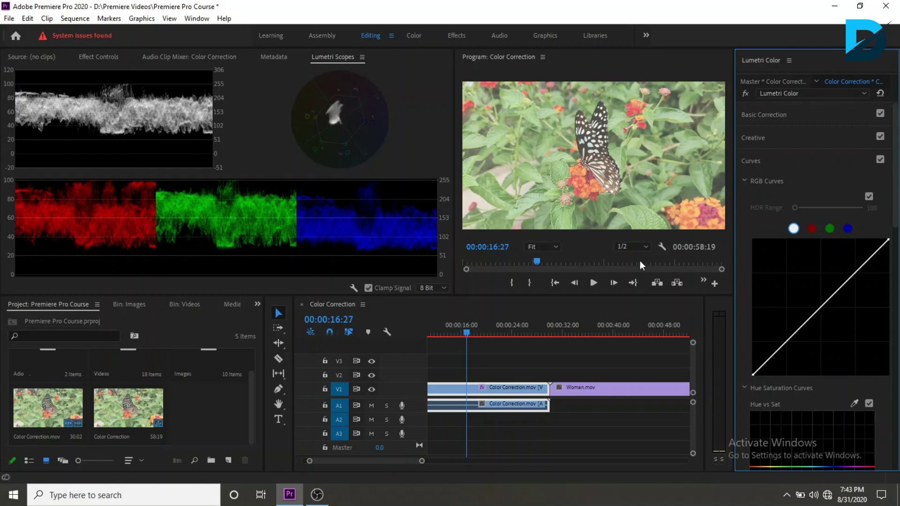
left_click(811, 228)
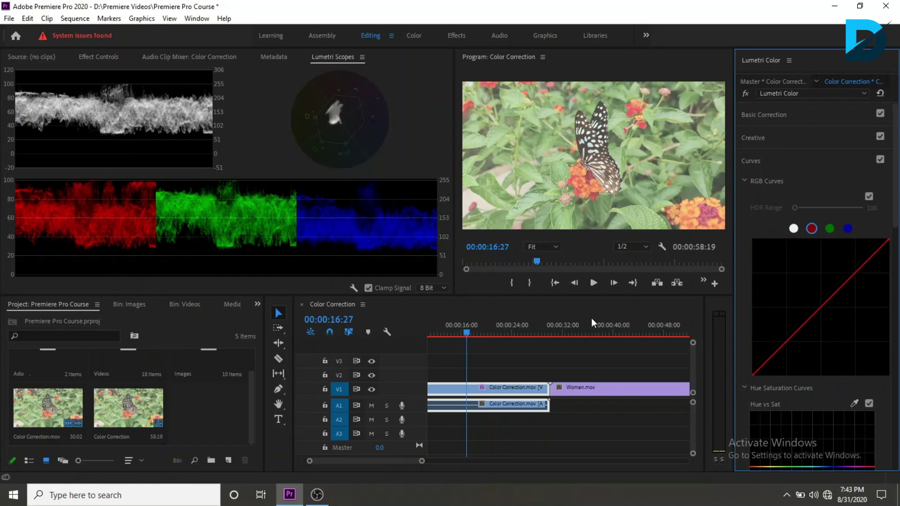
left_click(793, 229)
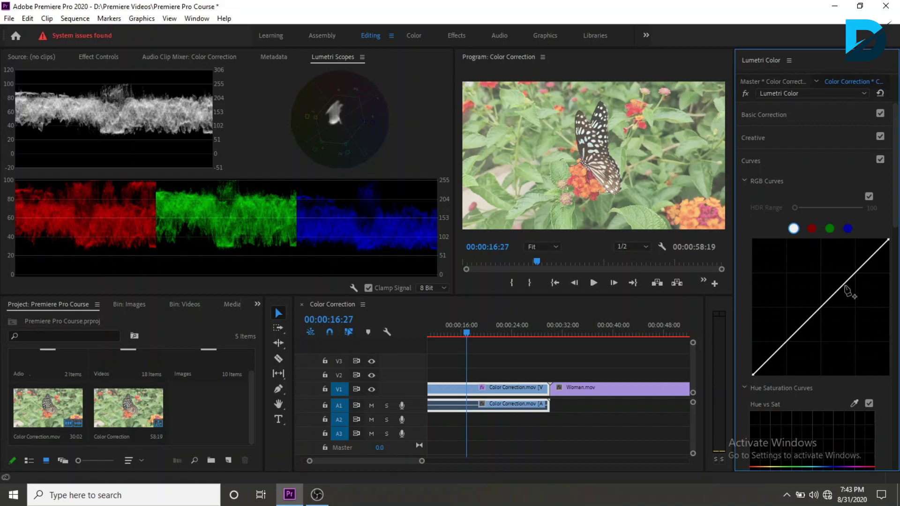
left_click(843, 284)
Move the master curve's black point inward along the bottom edge to deepen the butterfly's shadows
mouse_move(753, 375)
left_mouse_down()
mouse_move(753, 240)
mouse_move(754, 365)
left_mouse_up()
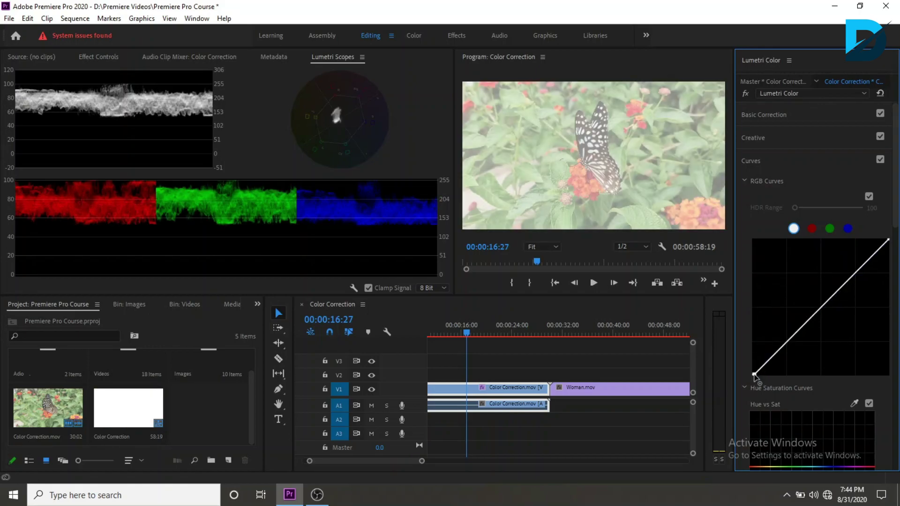
mouse_move(754, 368)
left_mouse_down()
mouse_move(780, 388)
mouse_move(895, 391)
left_mouse_up()
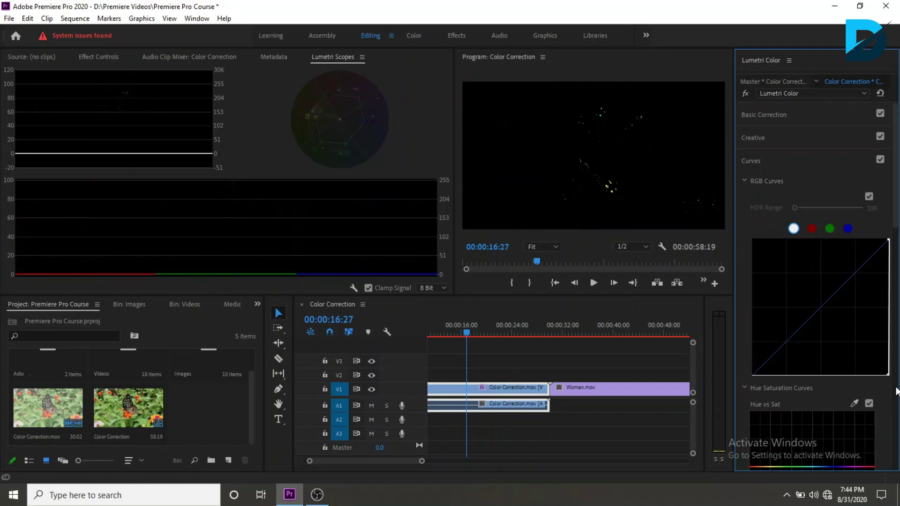
left_click_drag(896, 390, 763, 387)
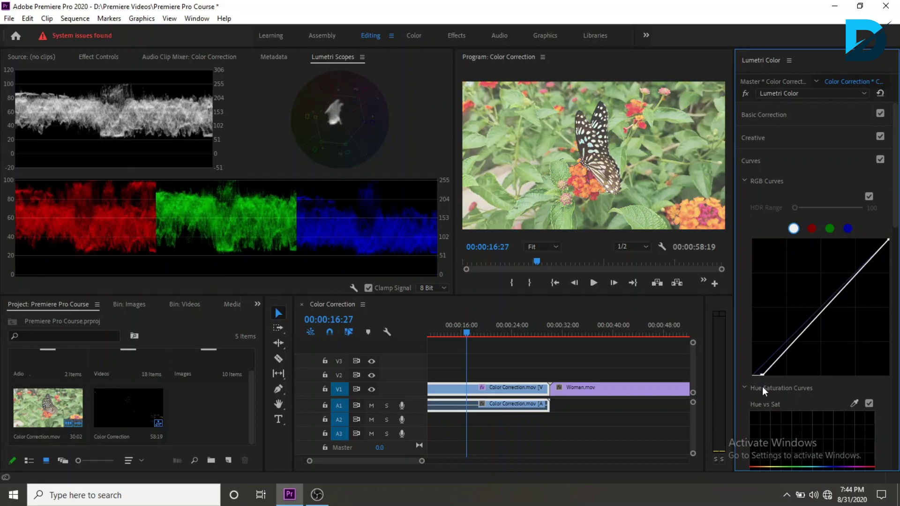
left_click_drag(762, 386, 790, 385)
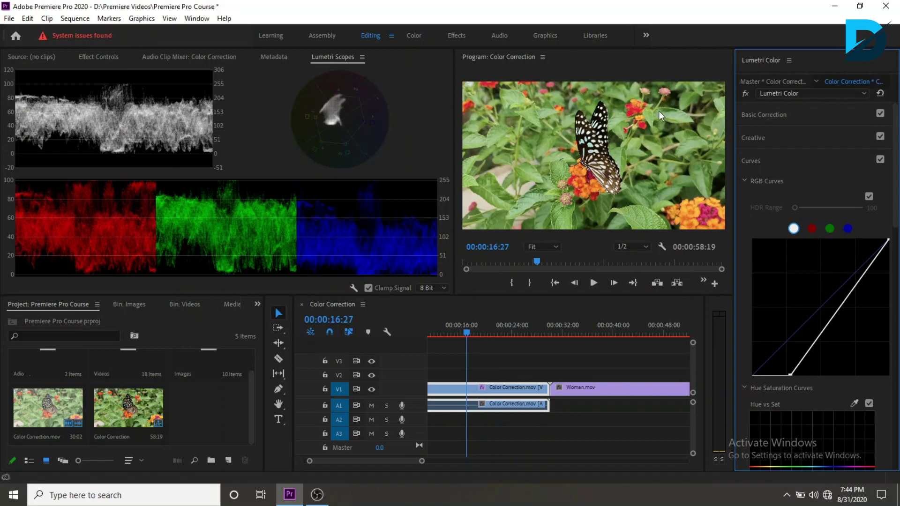
Compare the grade against the original, then pull the master curve's white point slightly left
left_click(745, 94)
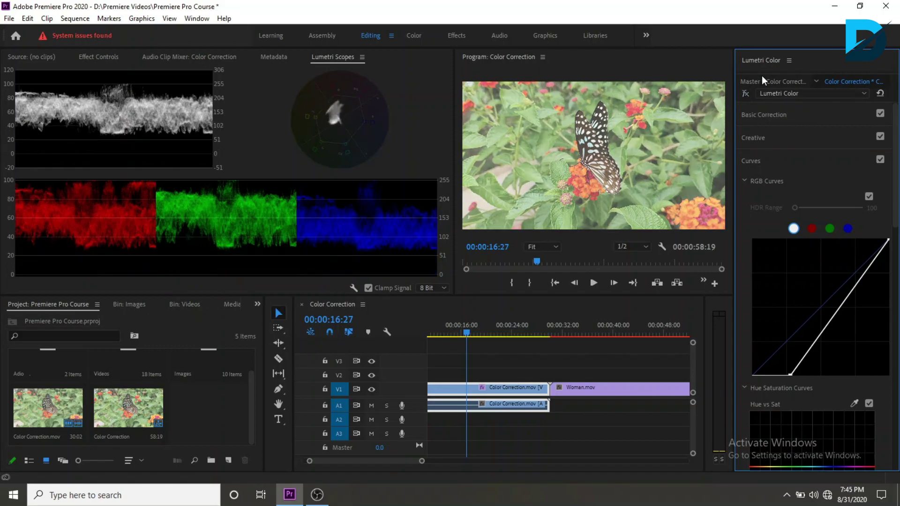
left_click(745, 93)
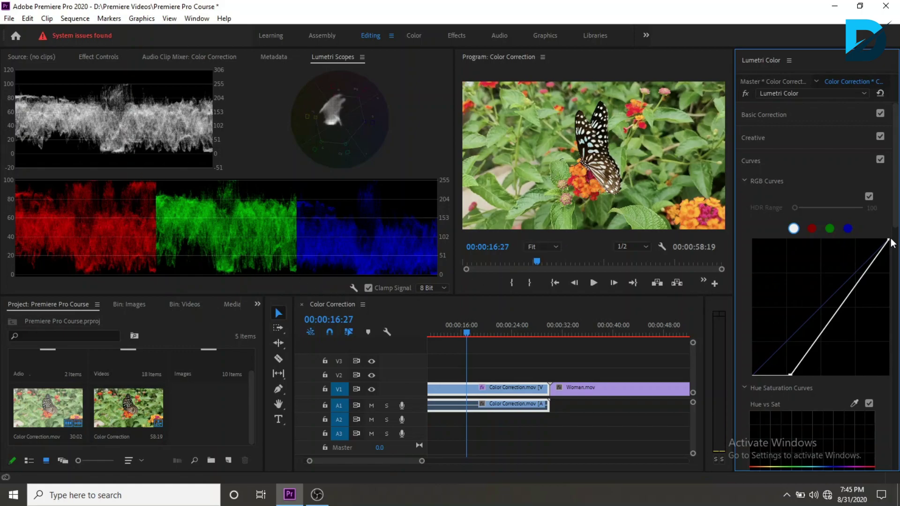
mouse_move(889, 243)
left_mouse_down()
mouse_move(827, 242)
mouse_move(880, 243)
left_mouse_up()
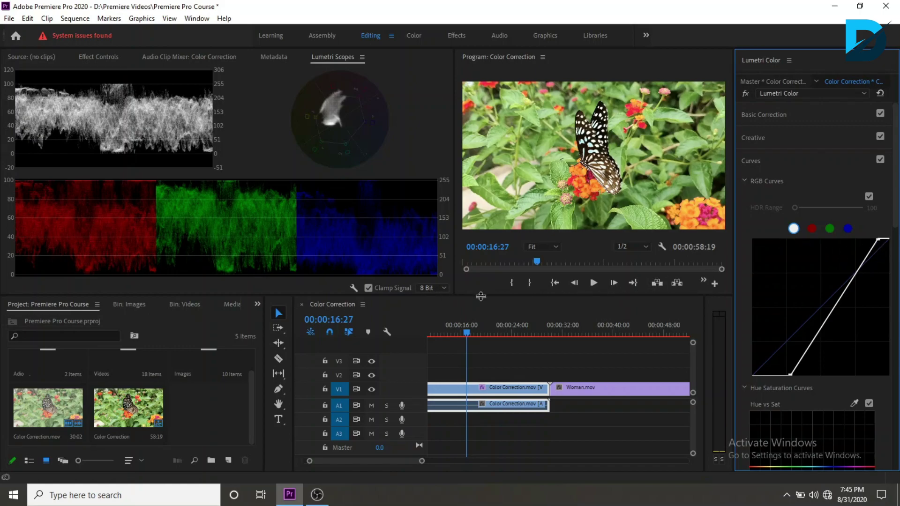
Try cutting red from the shadows, return the red black point near neutral, then select green
left_click(811, 229)
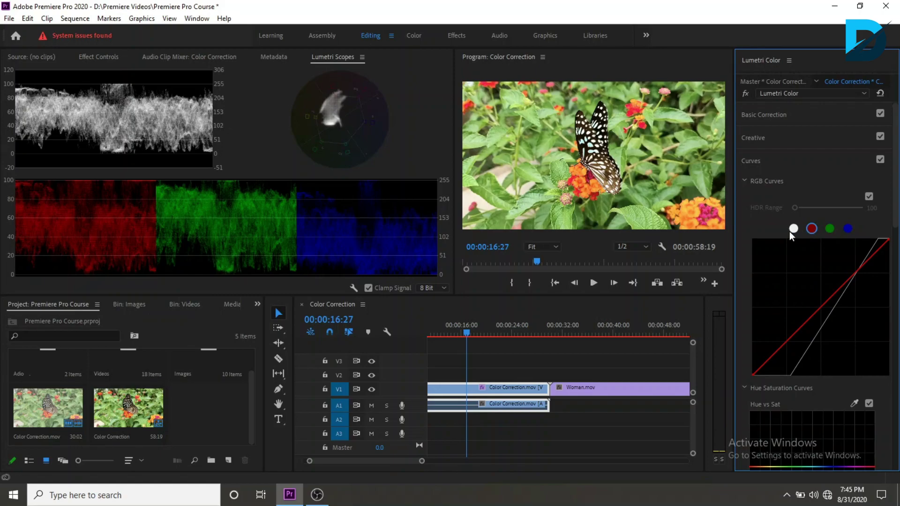
left_click(793, 228)
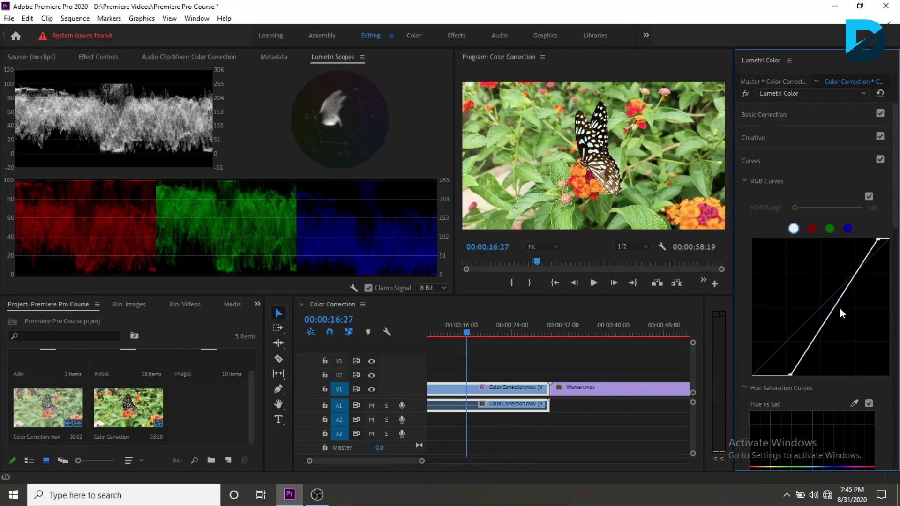
left_click(814, 229)
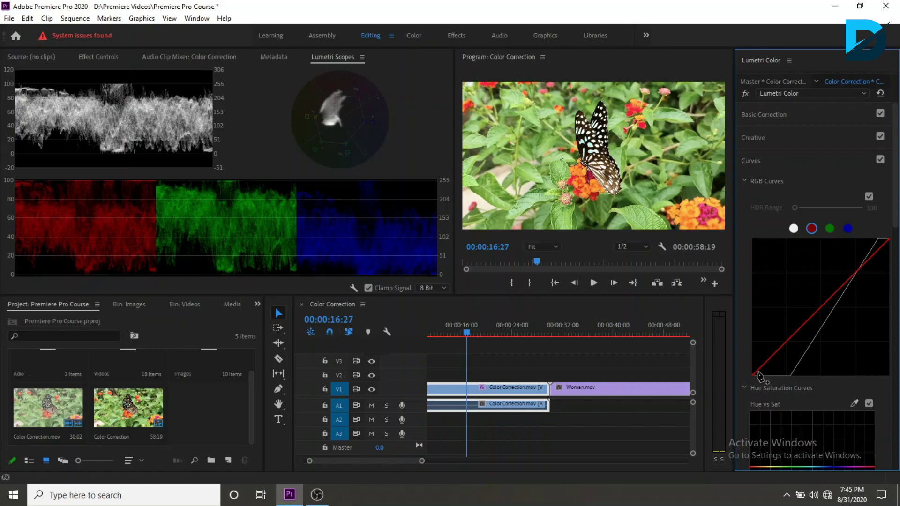
left_click_drag(753, 375, 763, 374)
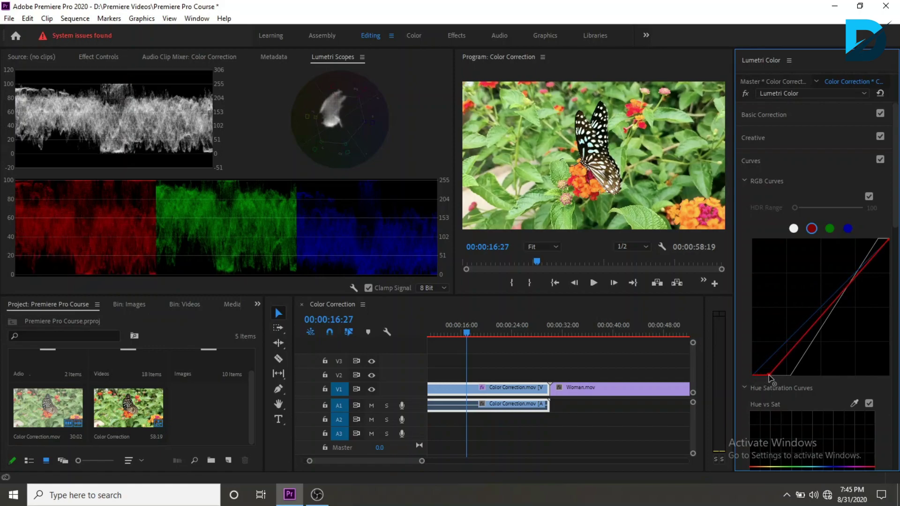
left_click_drag(763, 375, 773, 375)
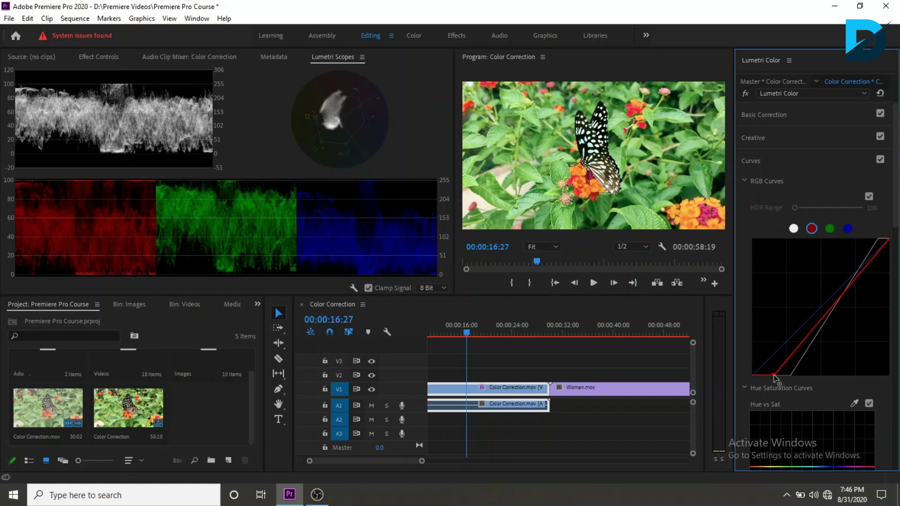
mouse_move(773, 374)
left_mouse_down()
mouse_move(755, 373)
mouse_move(746, 361)
left_mouse_up()
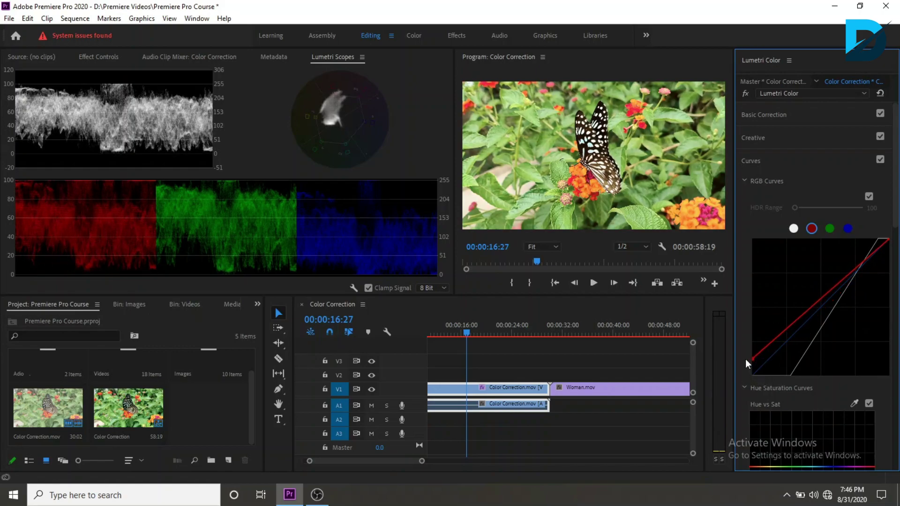
mouse_move(746, 364)
left_mouse_down()
mouse_move(761, 376)
mouse_move(753, 377)
left_mouse_up()
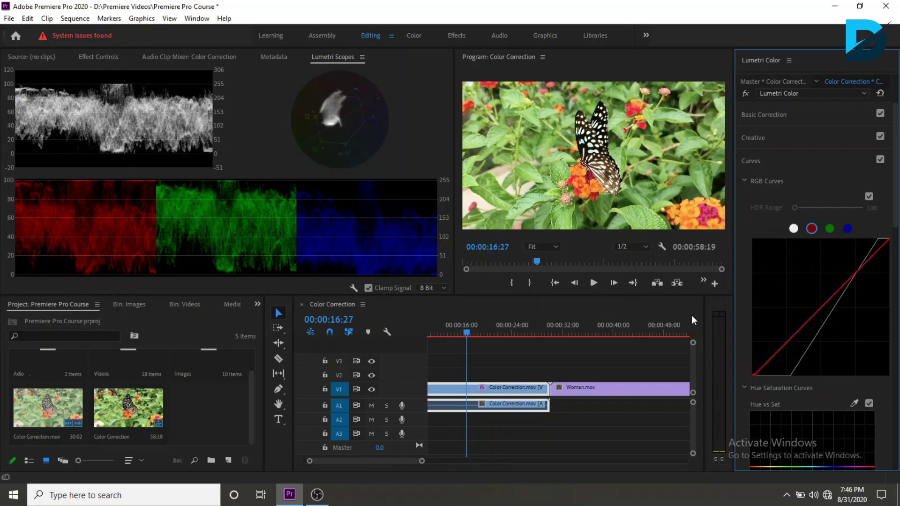
left_click(830, 229)
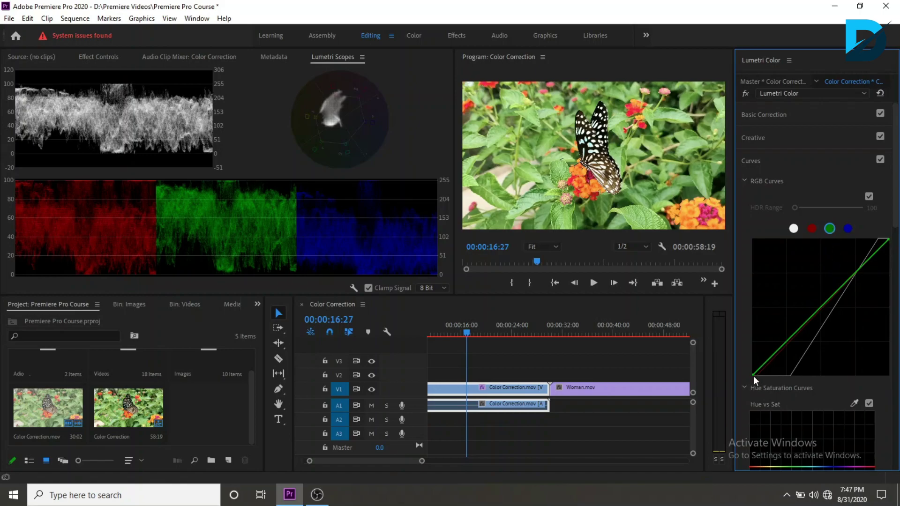
Try extreme green black-point positions, then leave it nudged slightly right along the bottom edge
left_click_drag(754, 373, 753, 230)
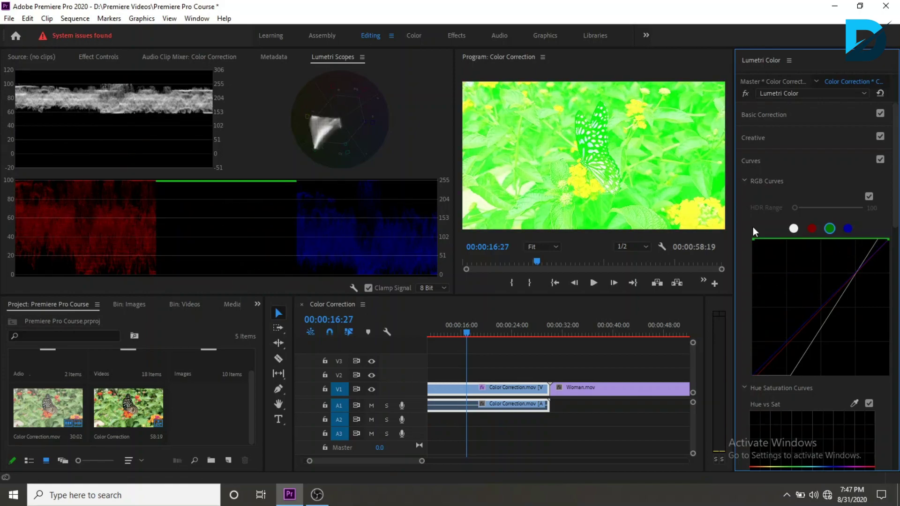
mouse_move(752, 227)
left_mouse_down()
mouse_move(752, 324)
mouse_move(856, 383)
mouse_move(888, 374)
left_mouse_up()
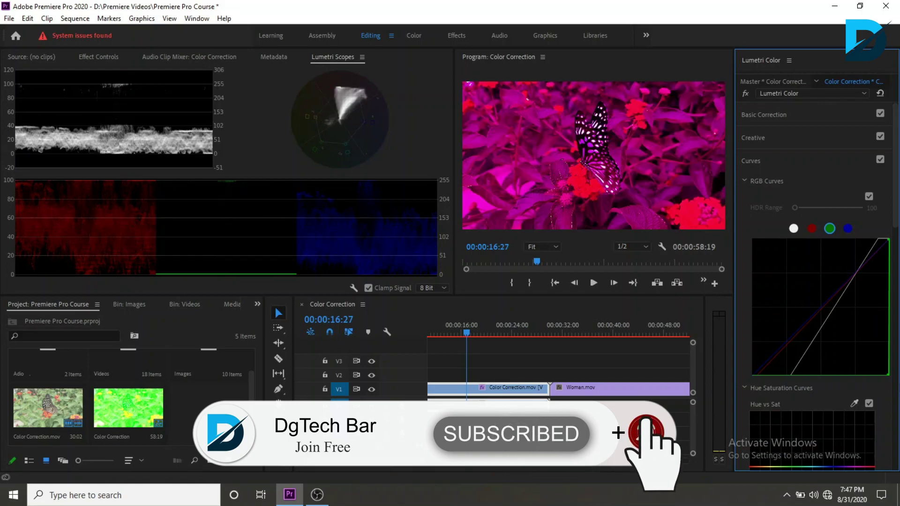
left_click_drag(888, 374, 758, 381)
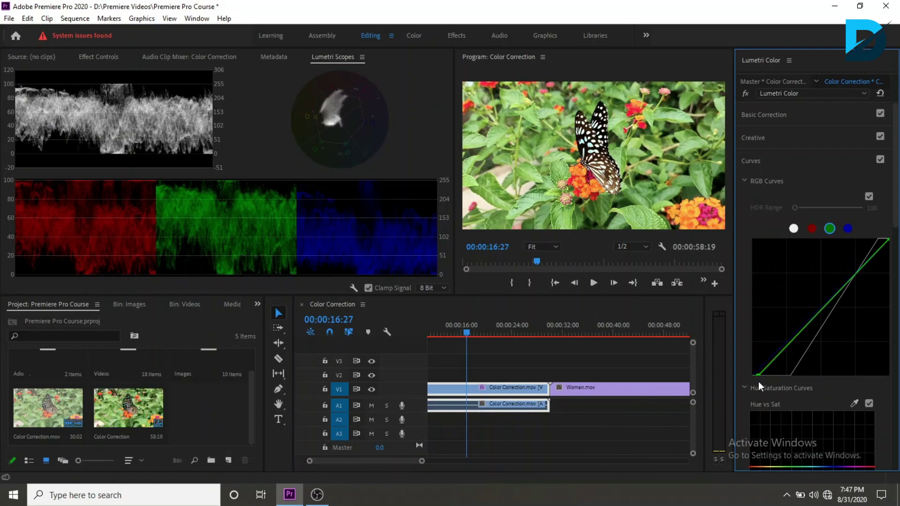
left_click_drag(758, 382, 762, 381)
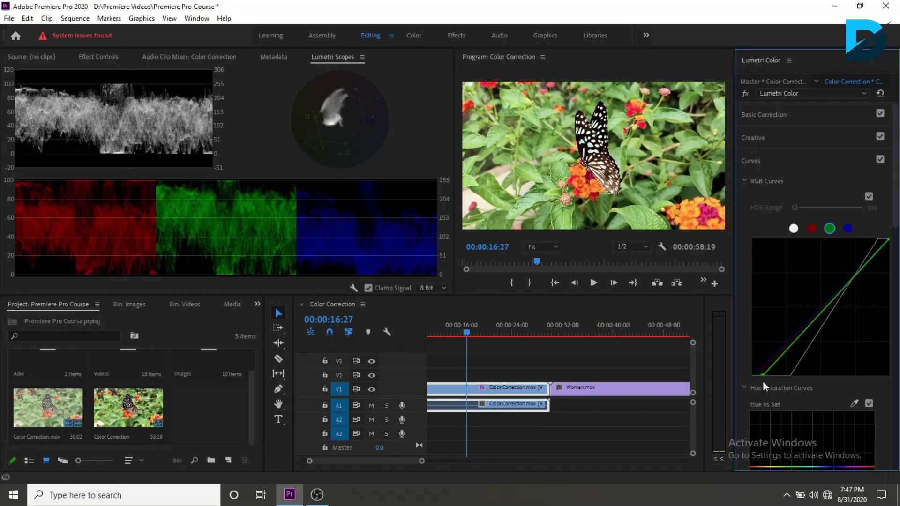
left_click_drag(762, 382, 760, 382)
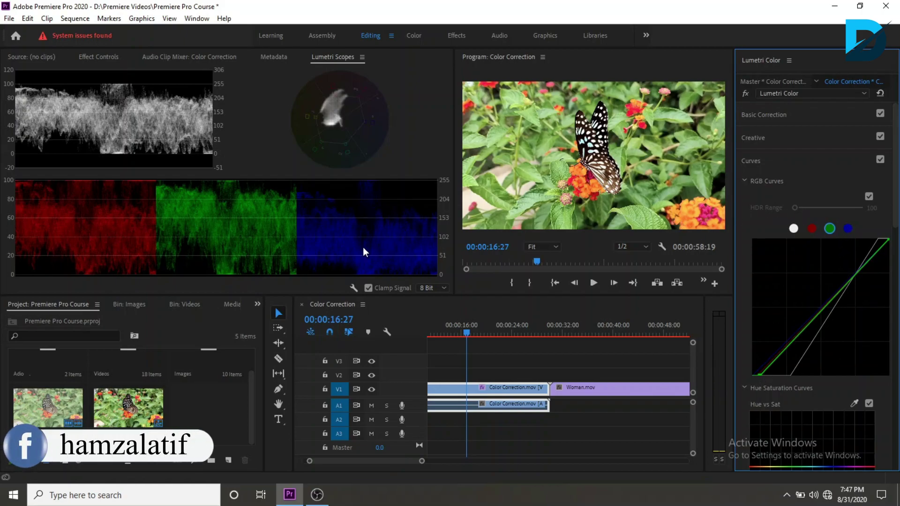
On the blue channel, experiment with the black point and leave it slightly inward to trim shadow blue
left_click(848, 229)
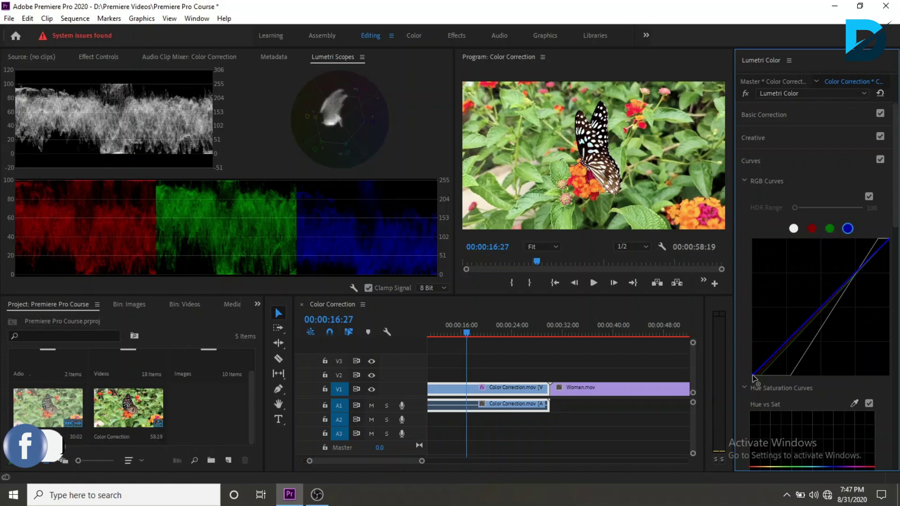
left_click_drag(743, 367, 751, 240)
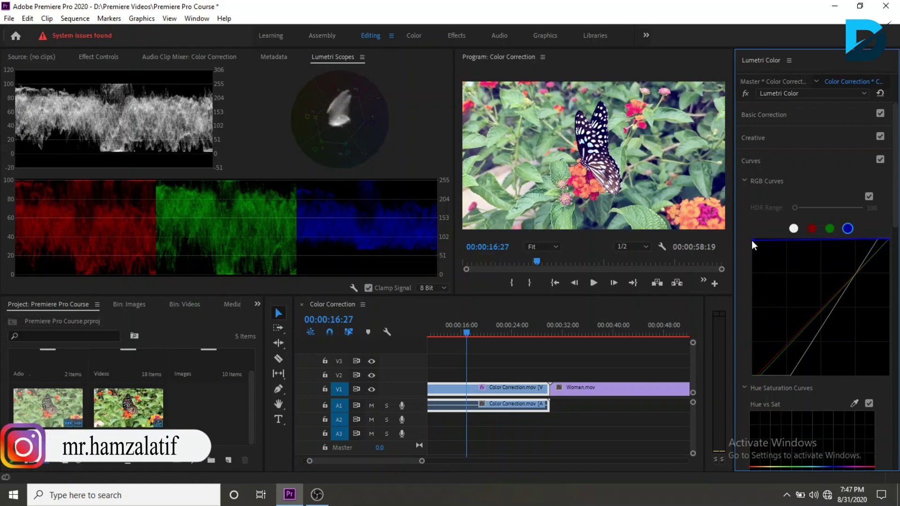
mouse_move(751, 240)
left_mouse_down()
mouse_move(749, 299)
mouse_move(892, 392)
left_mouse_up()
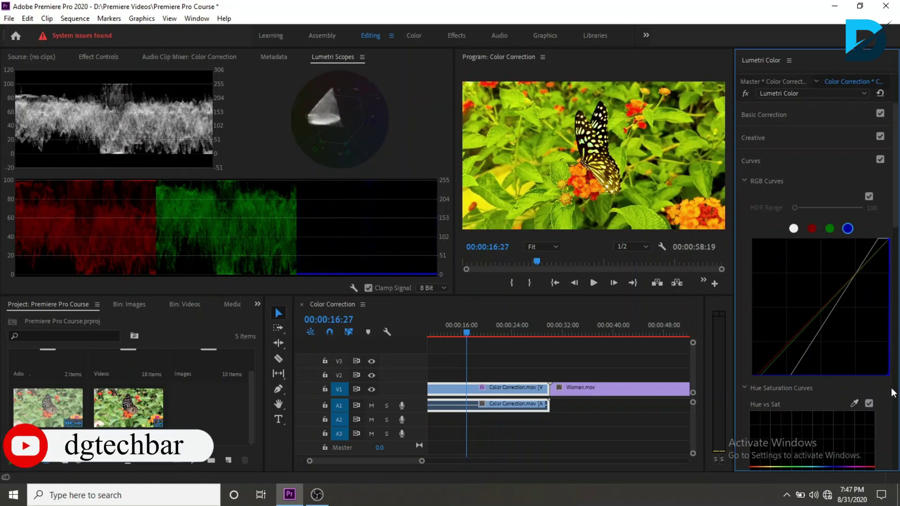
left_click_drag(892, 393, 760, 396)
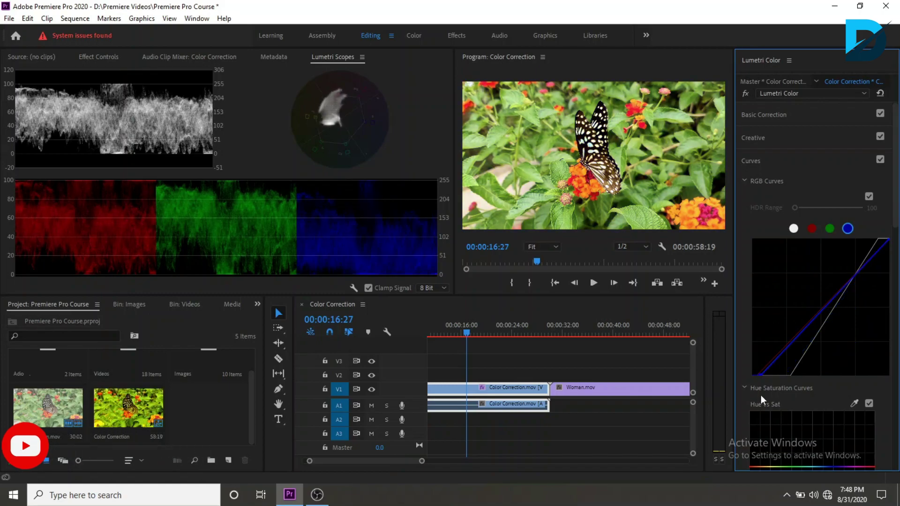
left_click_drag(759, 394, 757, 394)
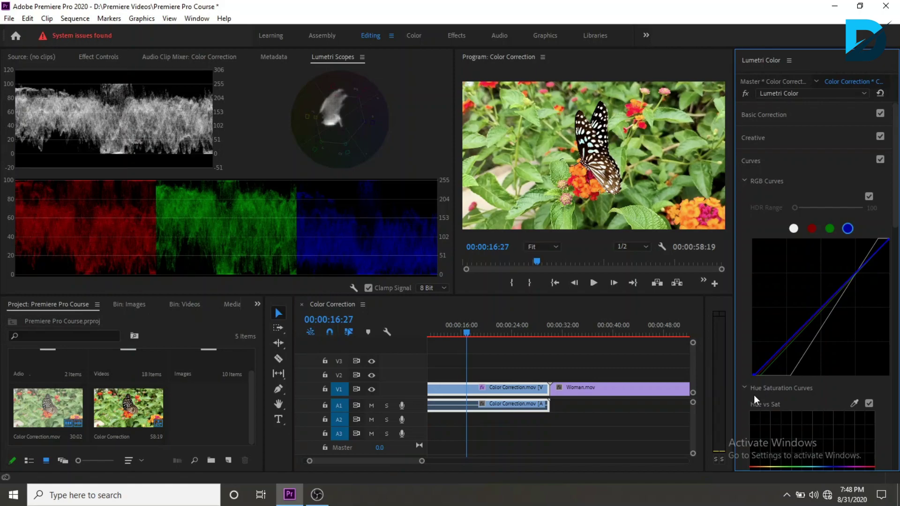
left_click_drag(754, 395, 750, 394)
left_click_drag(752, 374, 755, 373)
left_click_drag(755, 373, 754, 377)
Toggle the Lumetri fx bypass off and on twice to compare the butterfly clip before and after
left_click(749, 91)
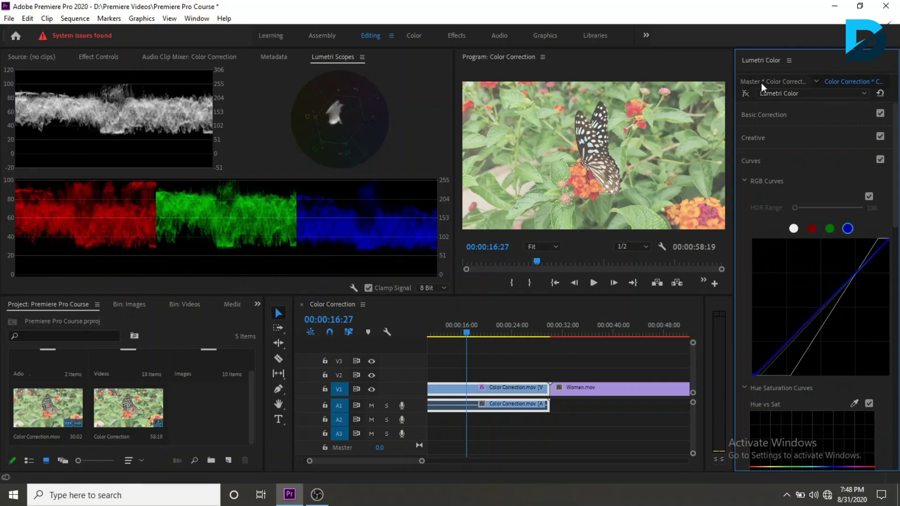
left_click(744, 92)
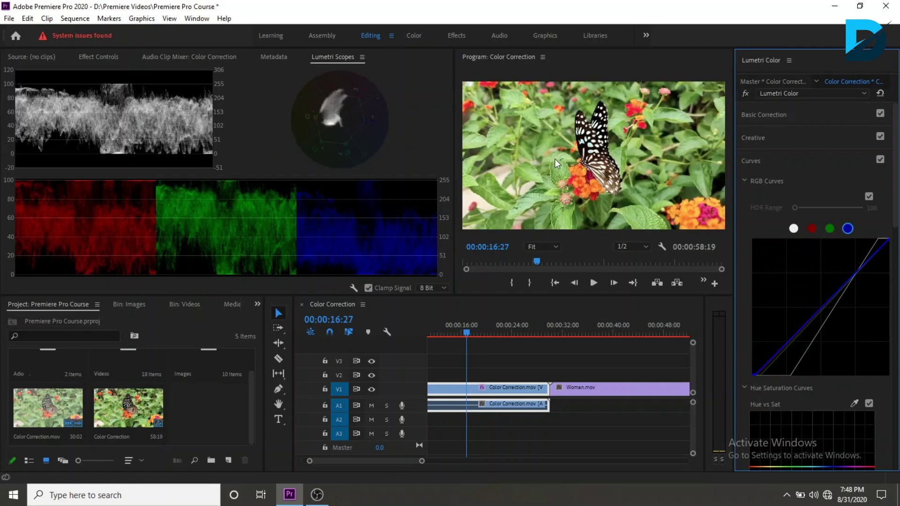
left_click(746, 93)
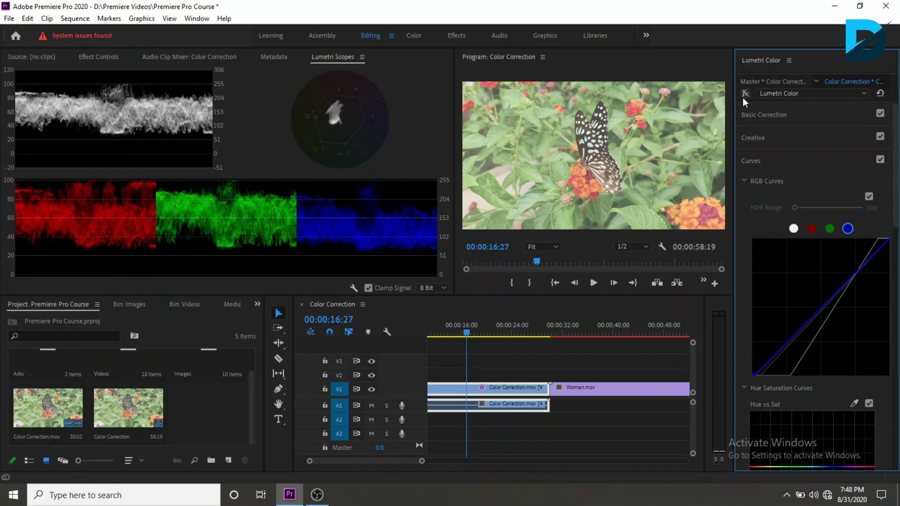
left_click(743, 97)
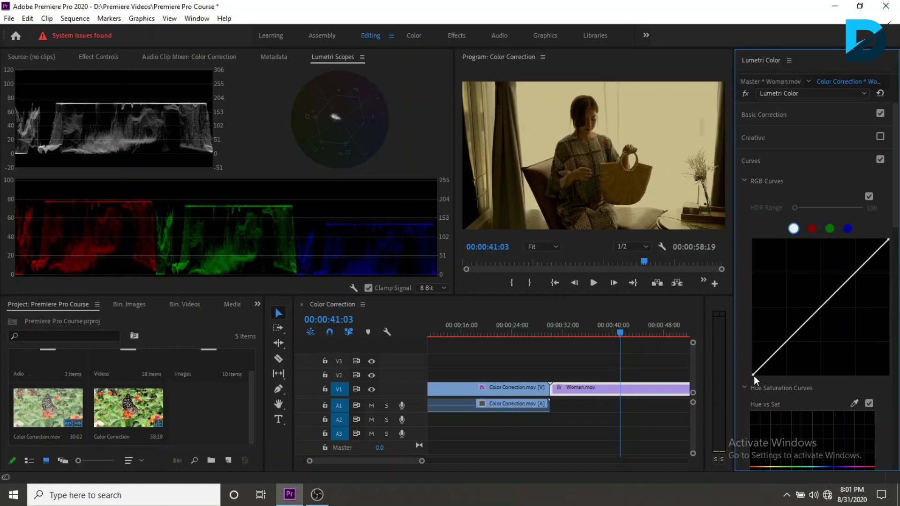
Reset the Woman clip's master black point to the corner and pull the white point left to brighten highlights
left_click_drag(752, 374, 749, 364)
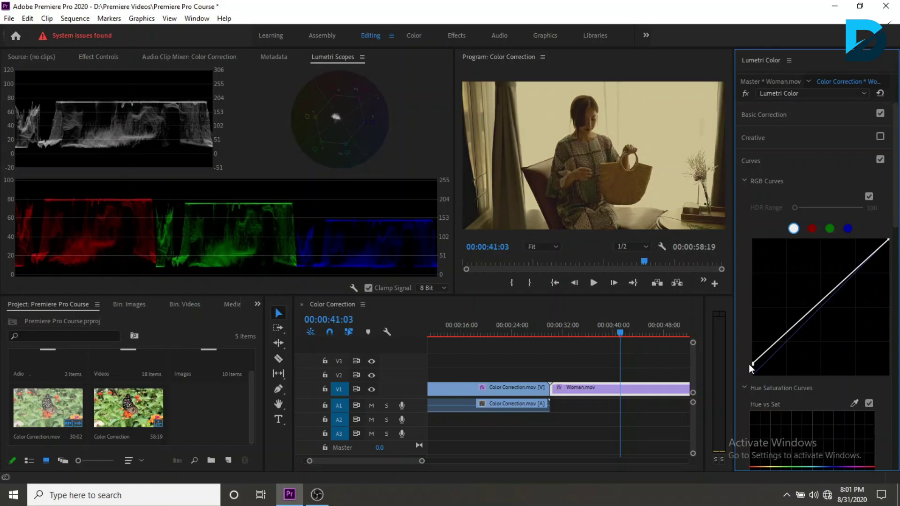
left_click_drag(748, 364, 760, 379)
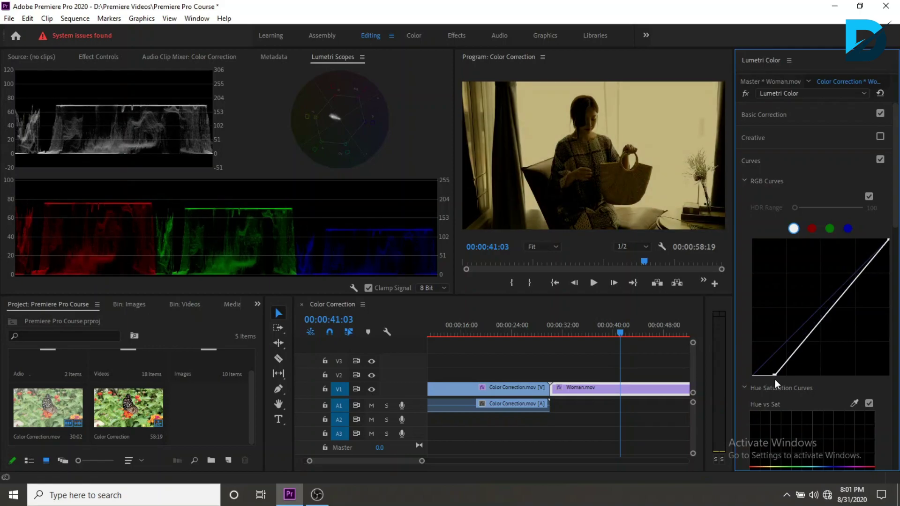
left_click_drag(761, 379, 753, 379)
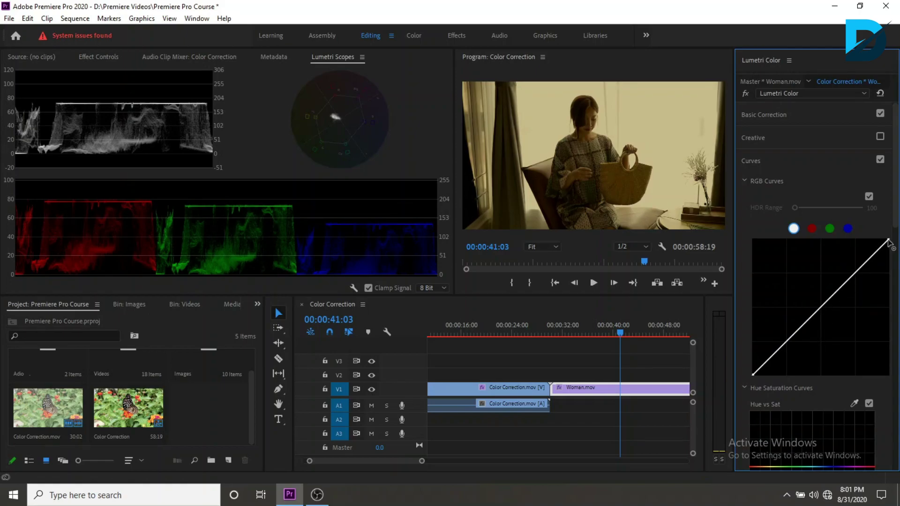
left_click_drag(889, 242, 867, 238)
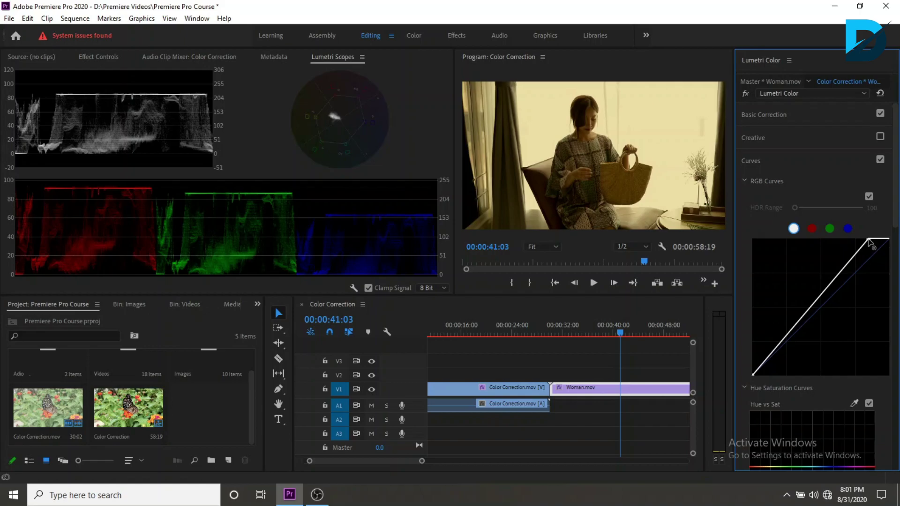
left_click_drag(870, 242, 861, 240)
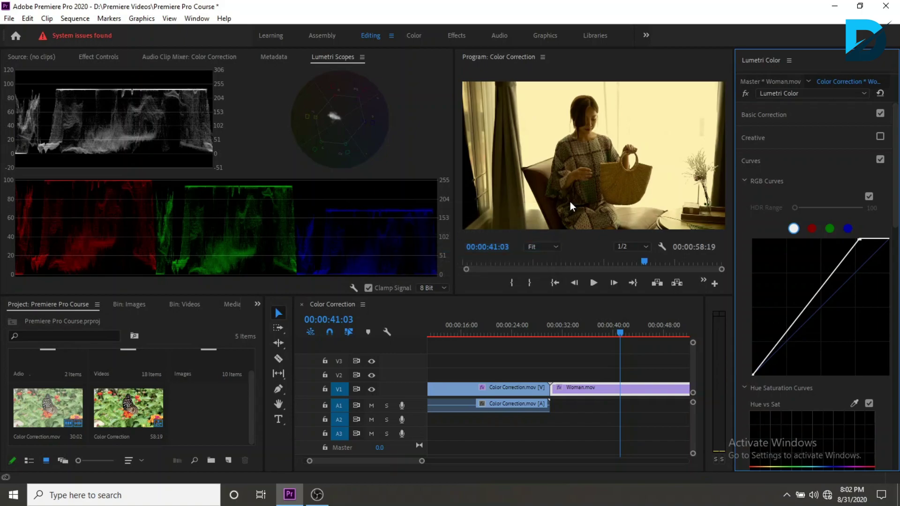
Pull the blue curve's highlight point inward, fine-tuning how much blue the highlights keep
left_click(846, 228)
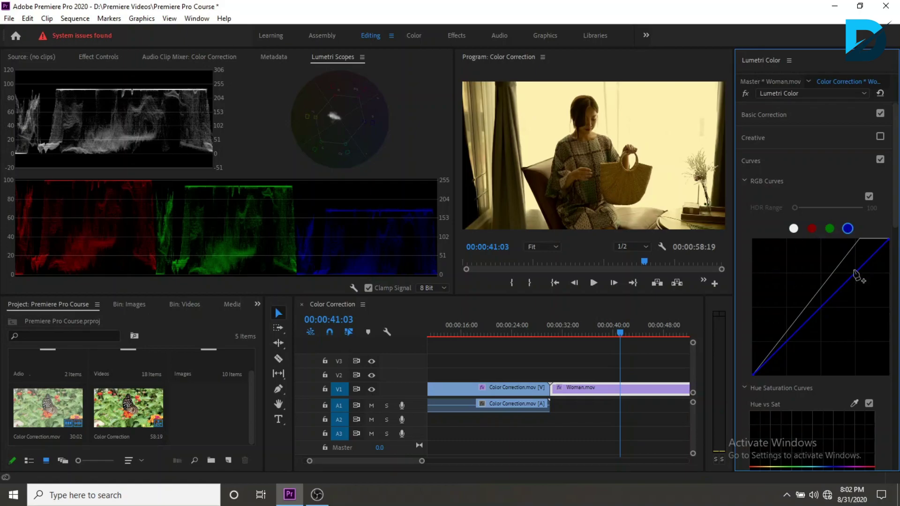
left_click_drag(888, 240, 843, 242)
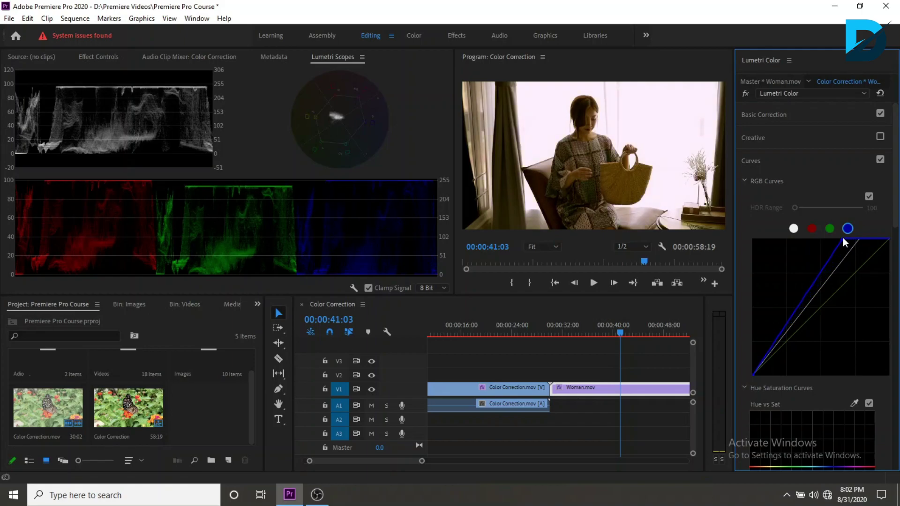
left_click_drag(844, 239, 861, 239)
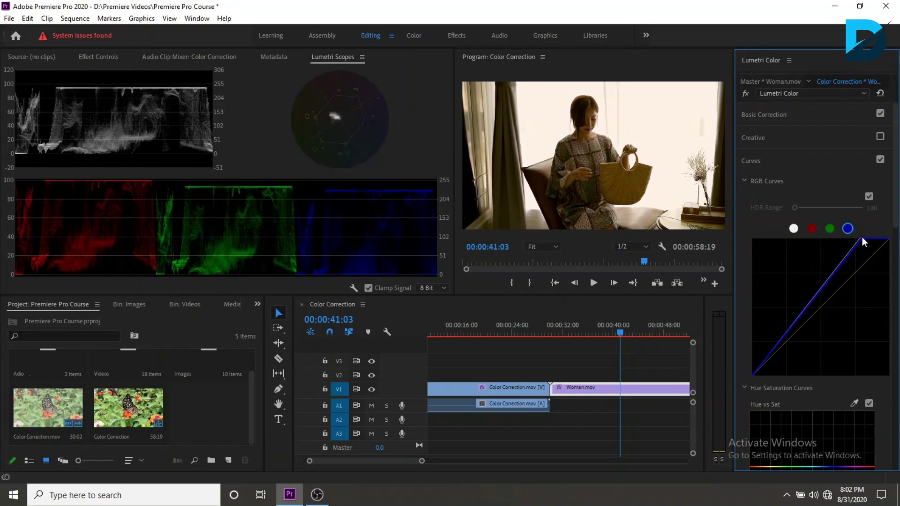
left_click_drag(862, 238, 860, 237)
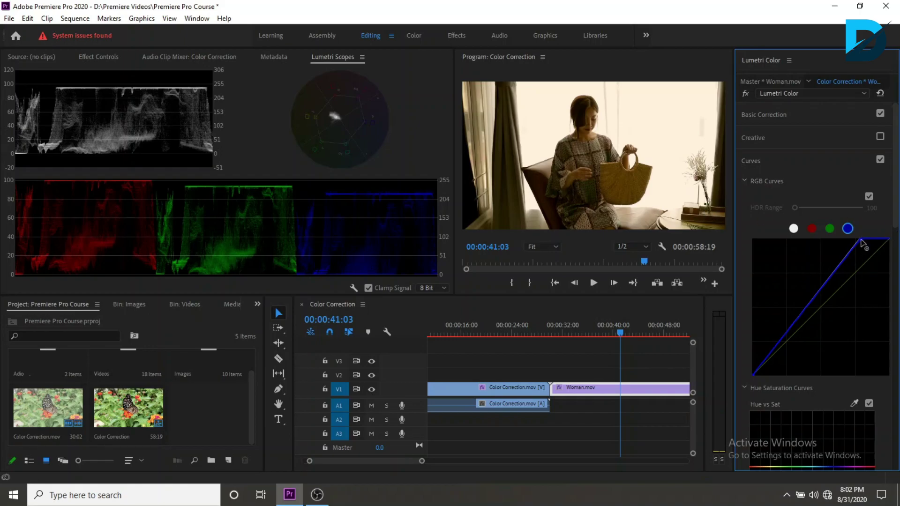
left_click_drag(861, 240, 850, 238)
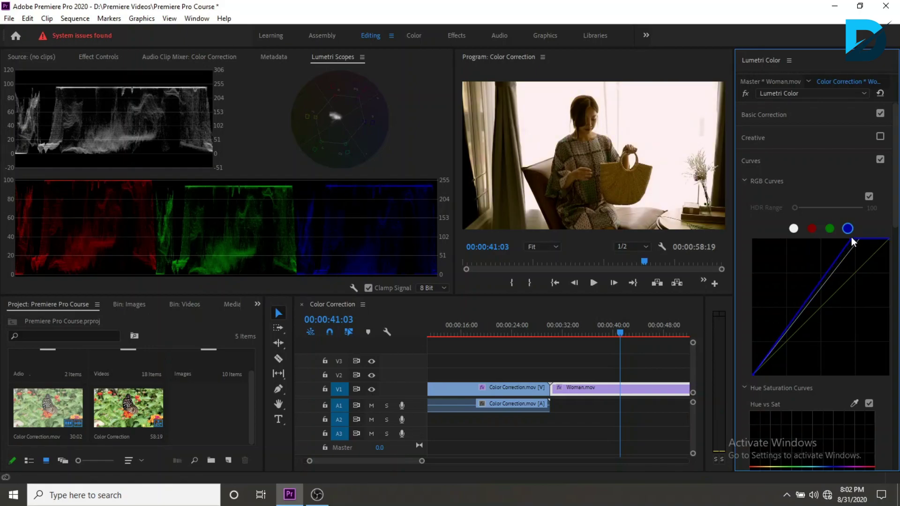
Brighten the master curve's highlights slightly, then trim blue in the highlights for warmth
left_click(793, 228)
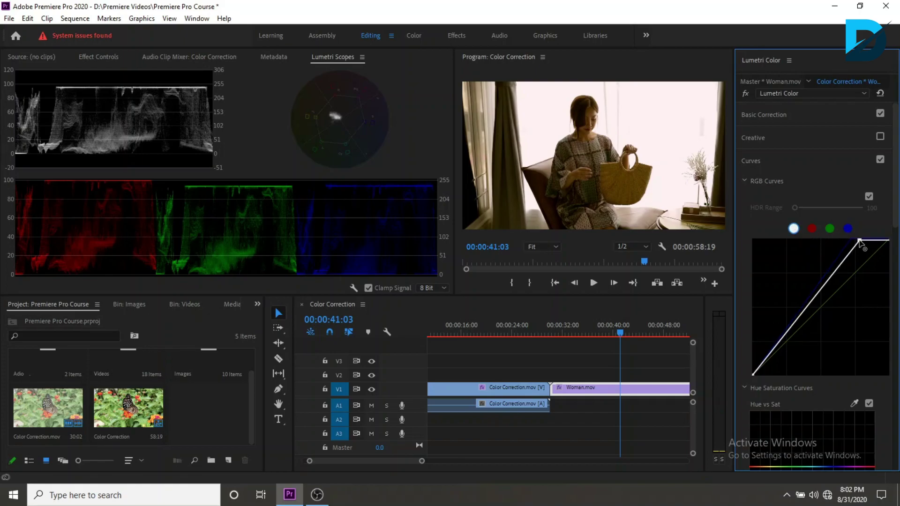
left_click_drag(859, 240, 854, 239)
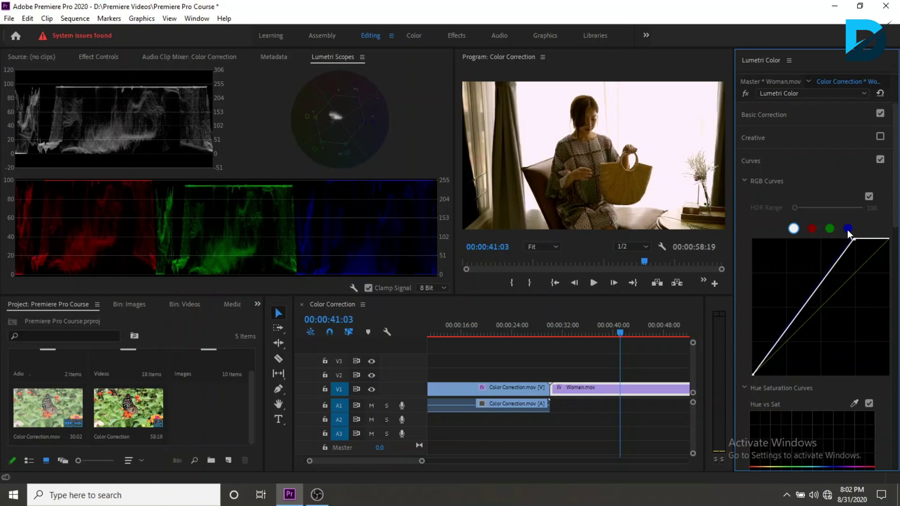
left_click(847, 229)
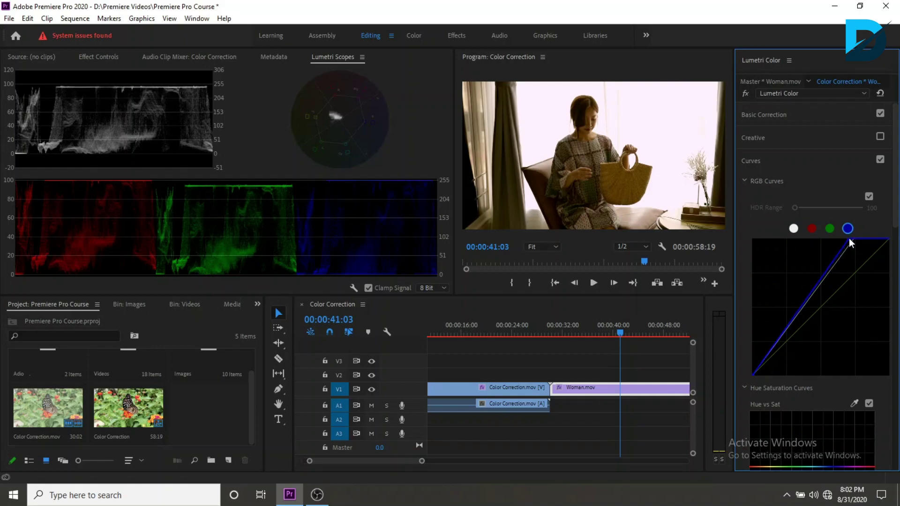
left_click_drag(850, 238, 853, 238)
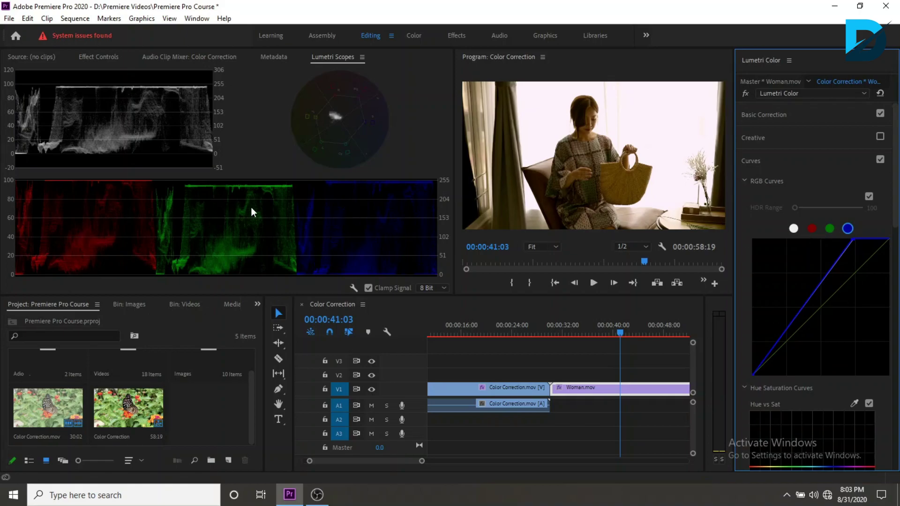
Nudge the green curve's highlight point left for slightly more green, then reveal Hue Saturation Curves
left_click(829, 228)
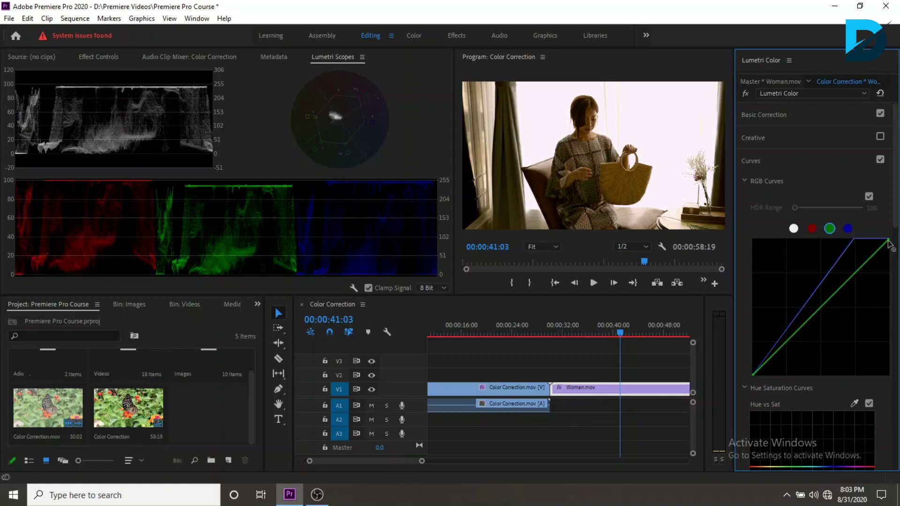
left_click_drag(887, 243, 886, 242)
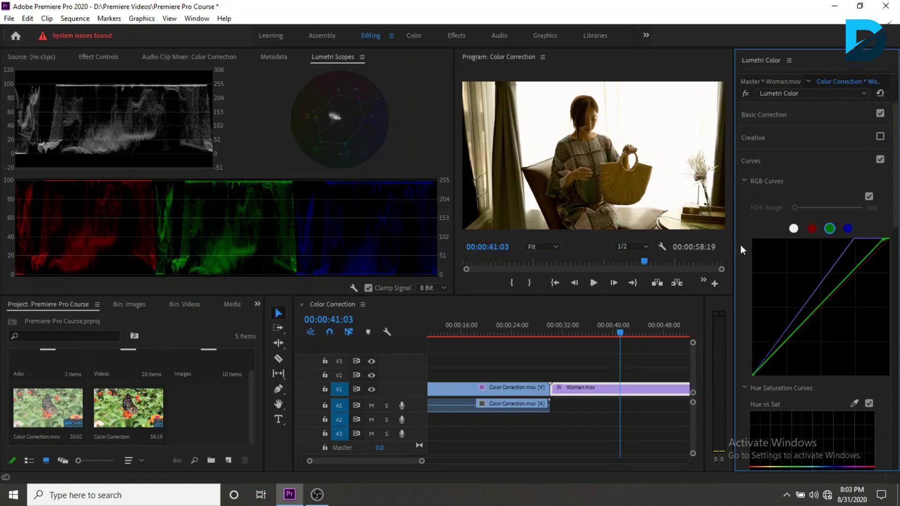
scroll(768, 299, "down", 1)
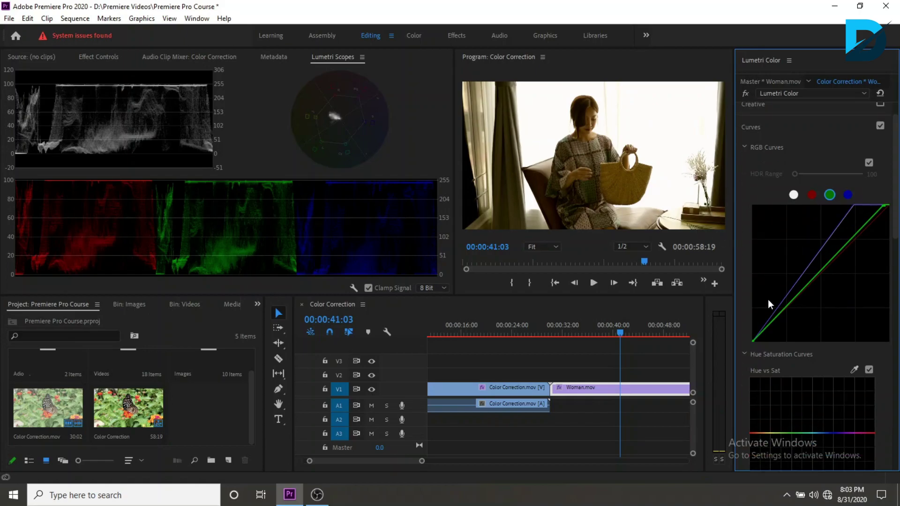
scroll(768, 299, "down", 2)
scroll(767, 300, "down", 2)
scroll(768, 300, "down", 2)
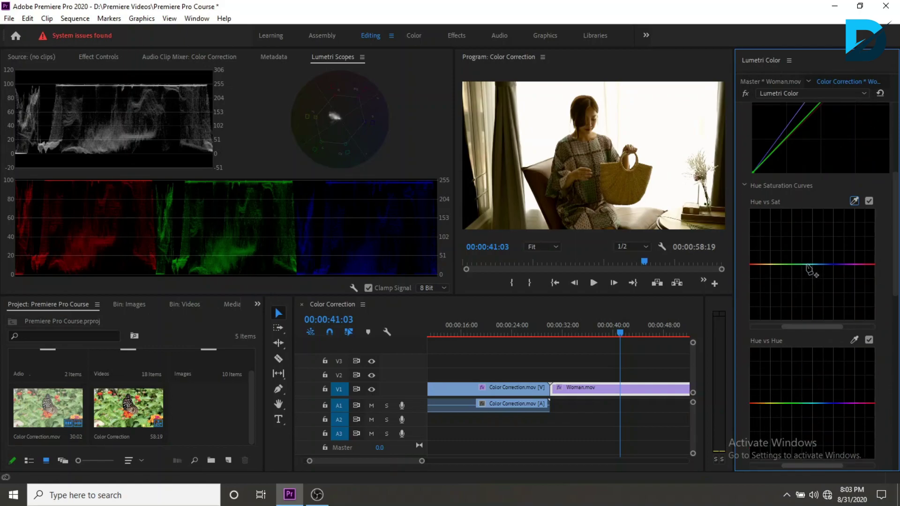
left_click_drag(807, 264, 807, 239)
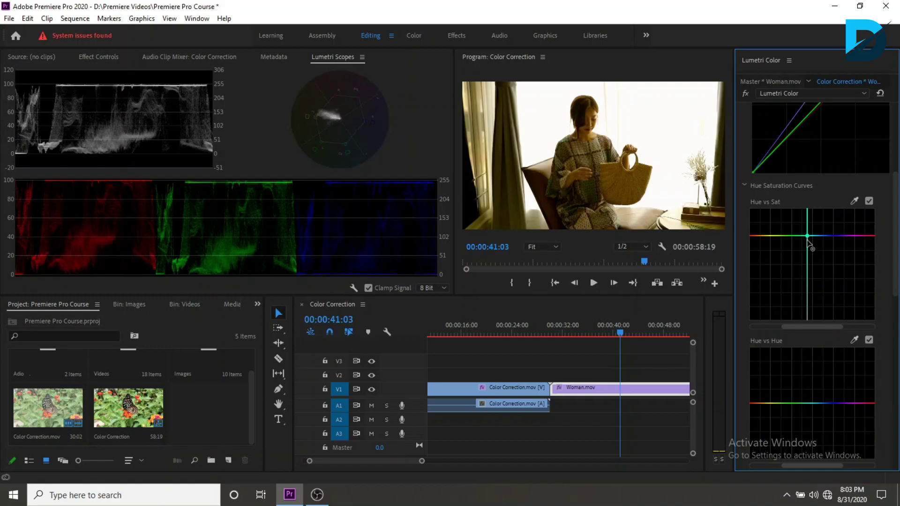
mouse_move(807, 240)
left_mouse_down()
mouse_move(808, 274)
mouse_move(807, 254)
left_mouse_up()
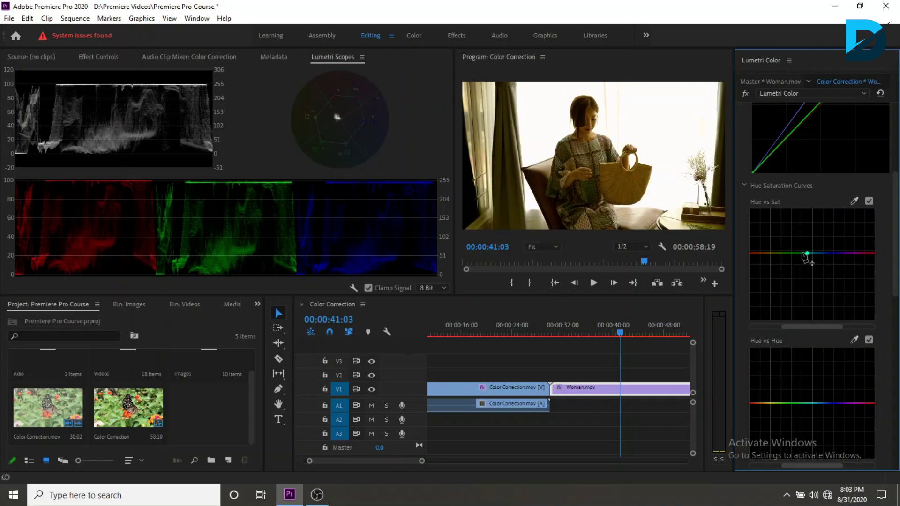
double_click(806, 254)
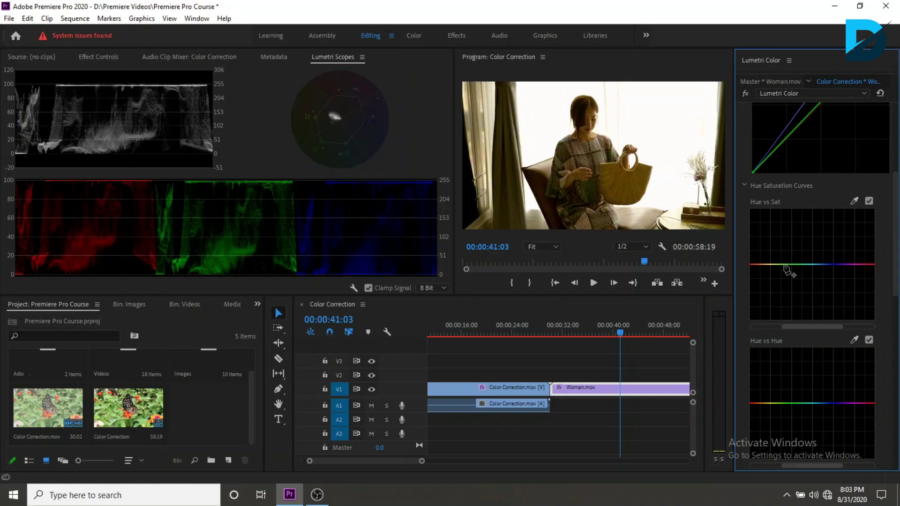
left_click(783, 264)
left_click(795, 264)
mouse_move(789, 264)
left_mouse_down()
mouse_move(789, 299)
mouse_move(790, 216)
left_mouse_up()
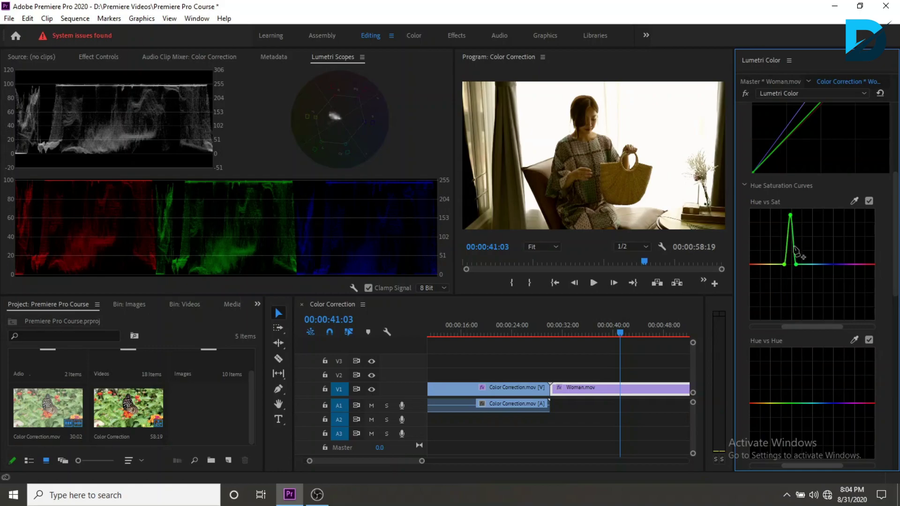
key("ctrl+z")
scroll(783, 363, "down", 3)
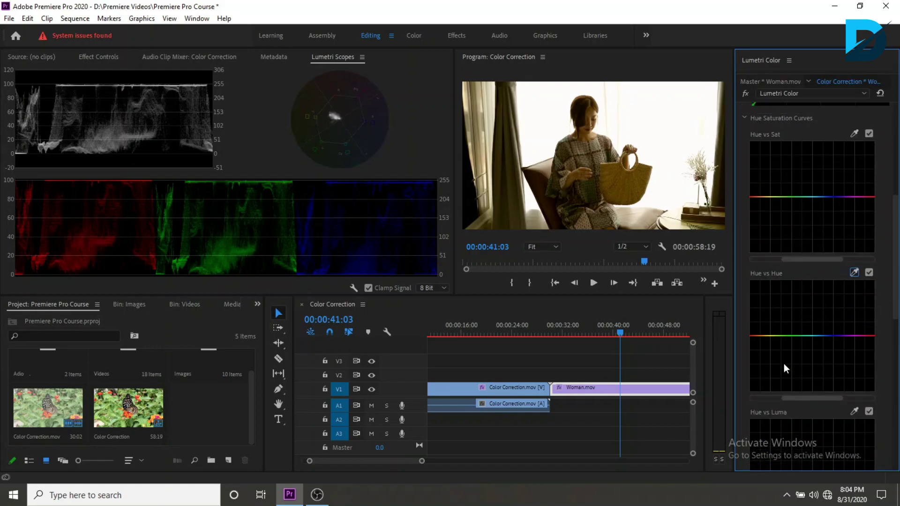
scroll(784, 364, "up", 6)
scroll(783, 363, "up", 3)
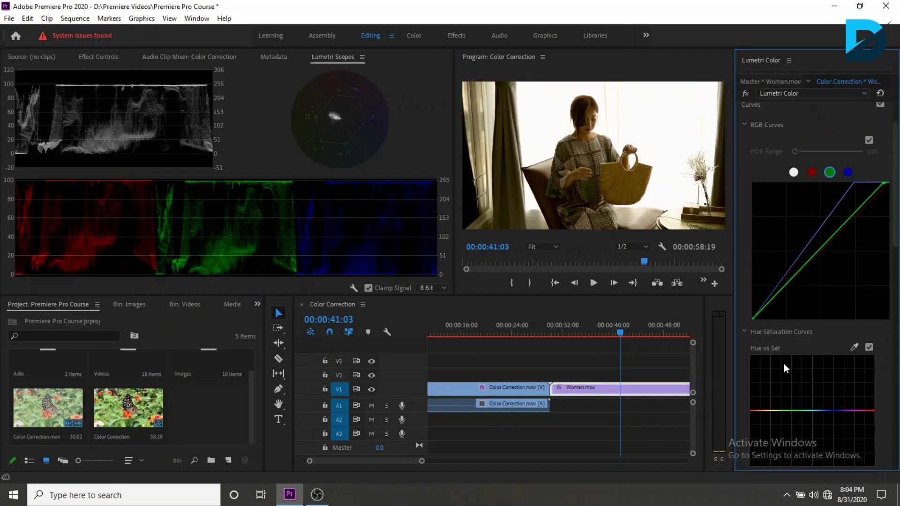
left_click(832, 235)
left_click_drag(823, 247, 832, 271)
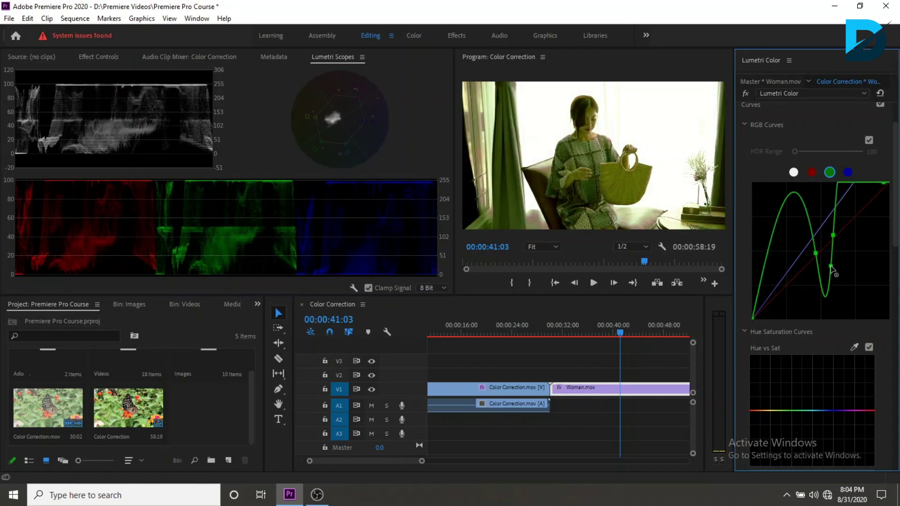
left_click_drag(832, 271, 815, 234)
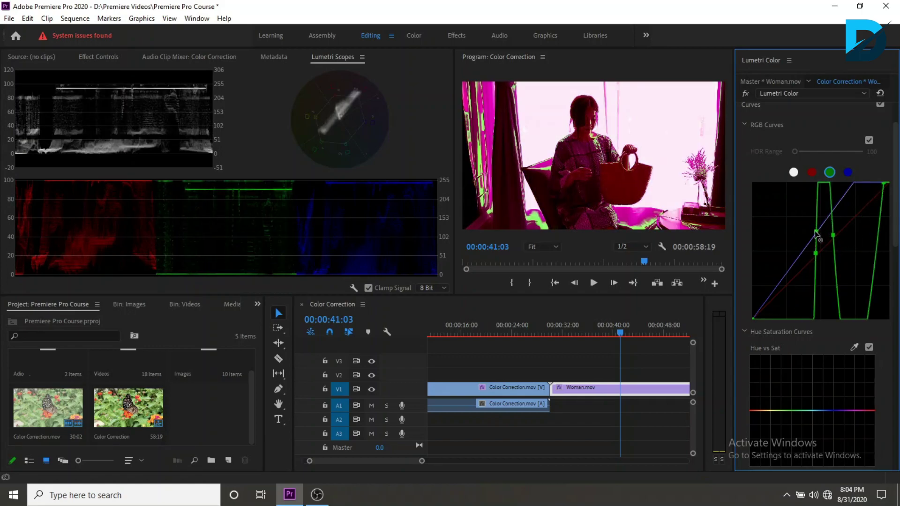
left_click_drag(816, 233, 821, 249)
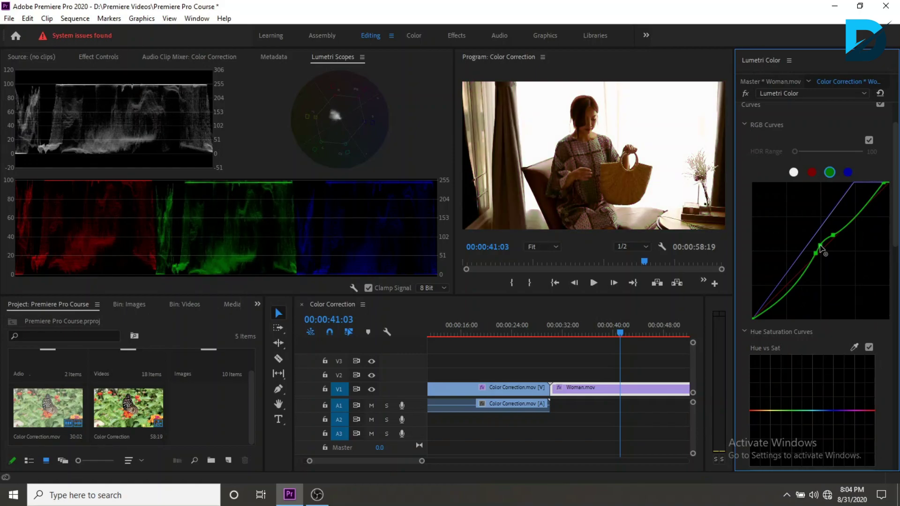
left_click_drag(820, 245, 822, 237)
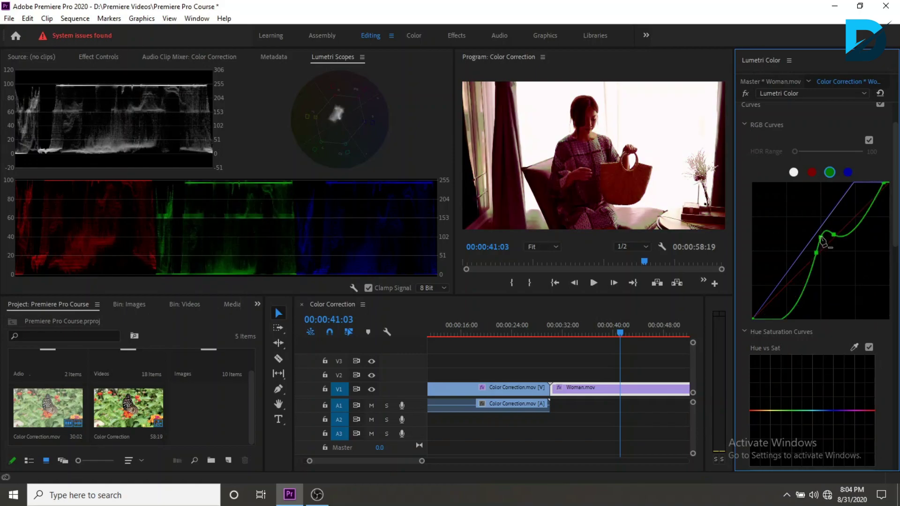
left_click(821, 238, "ctrl")
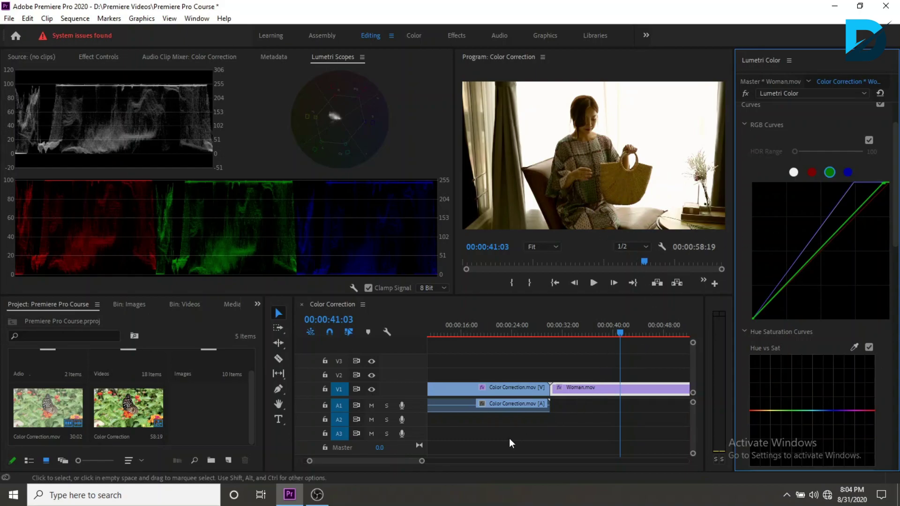
mouse_move(353, 460)
left_mouse_down()
mouse_move(366, 460)
mouse_move(325, 461)
left_mouse_up()
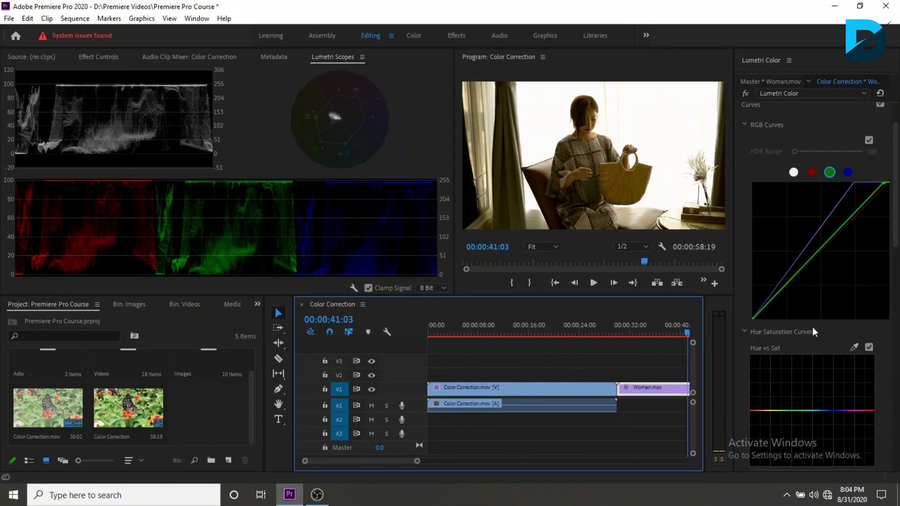
scroll(794, 350, "down", 2)
scroll(794, 350, "down", 2)
scroll(794, 350, "down", 2)
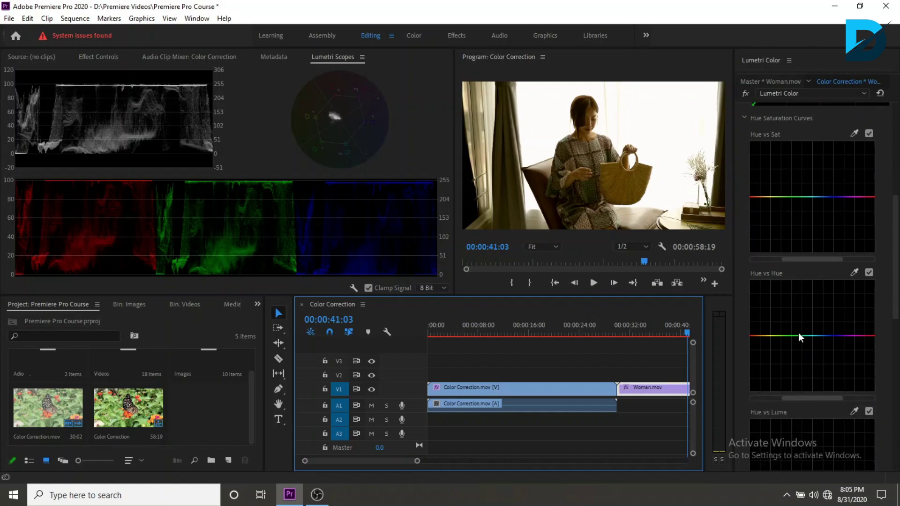
left_click_drag(800, 335, 806, 306)
double_click(807, 311)
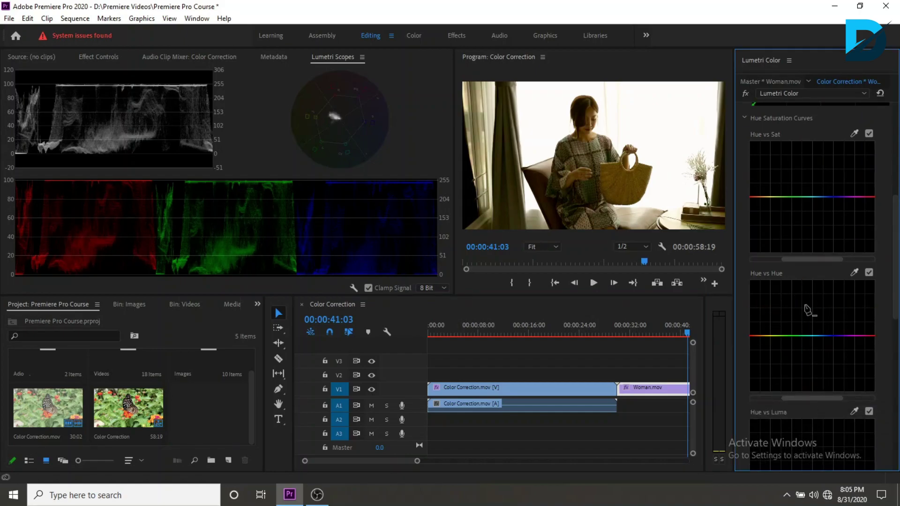
scroll(806, 344, "down", 2)
scroll(806, 344, "down", 2)
left_click(802, 349)
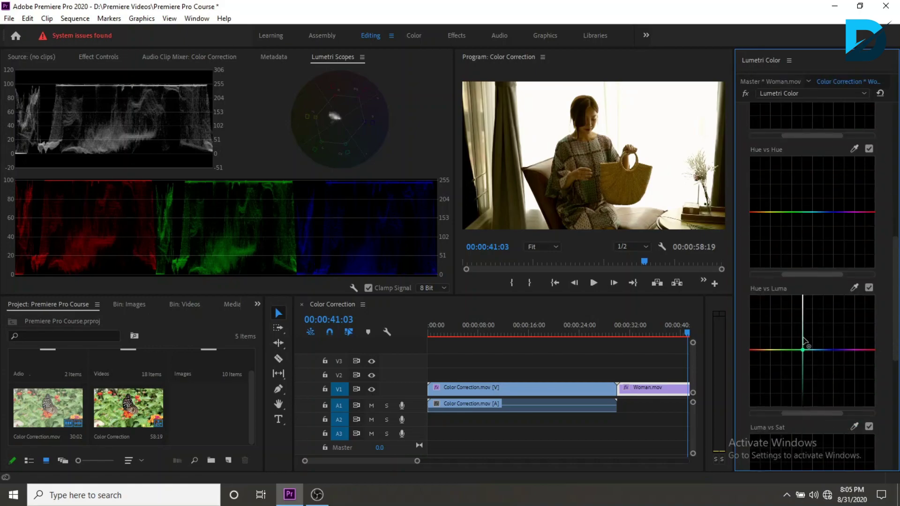
mouse_move(804, 342)
left_mouse_down()
mouse_move(844, 372)
mouse_move(766, 308)
left_mouse_up()
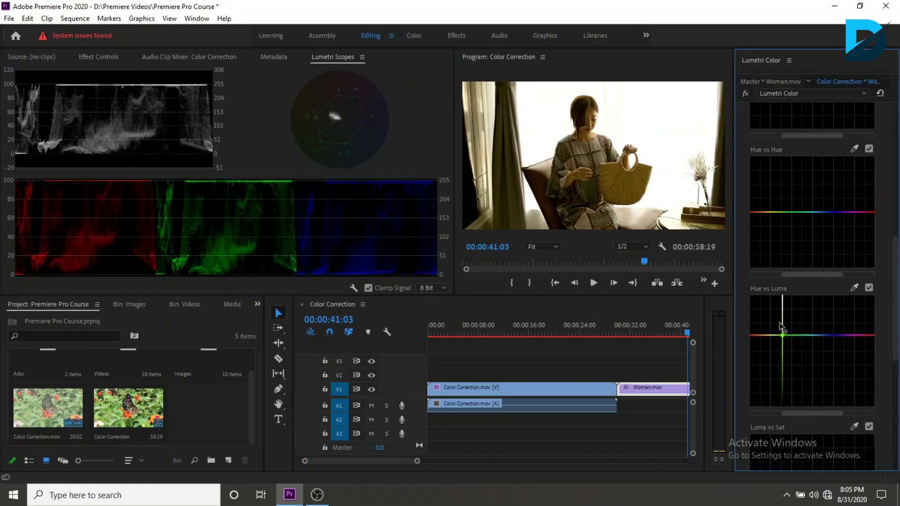
double_click(805, 334)
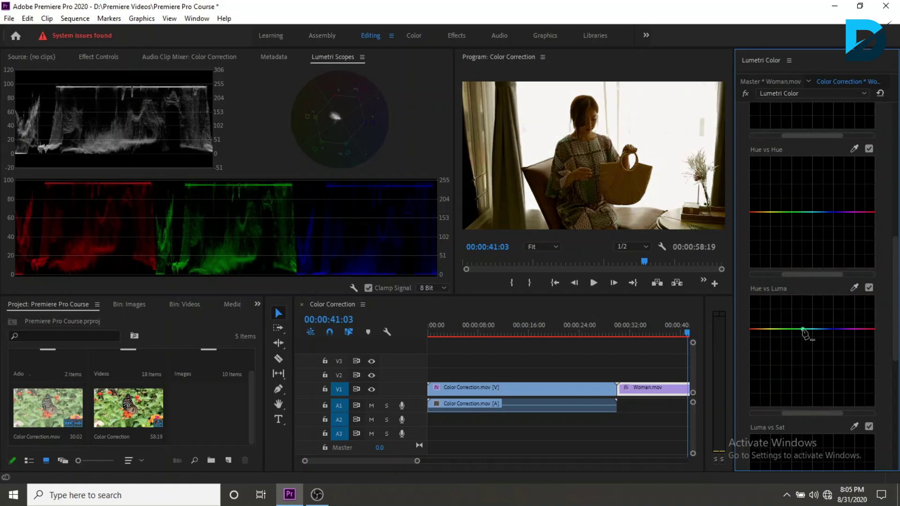
scroll(802, 329, "down", 2)
scroll(802, 329, "down", 3)
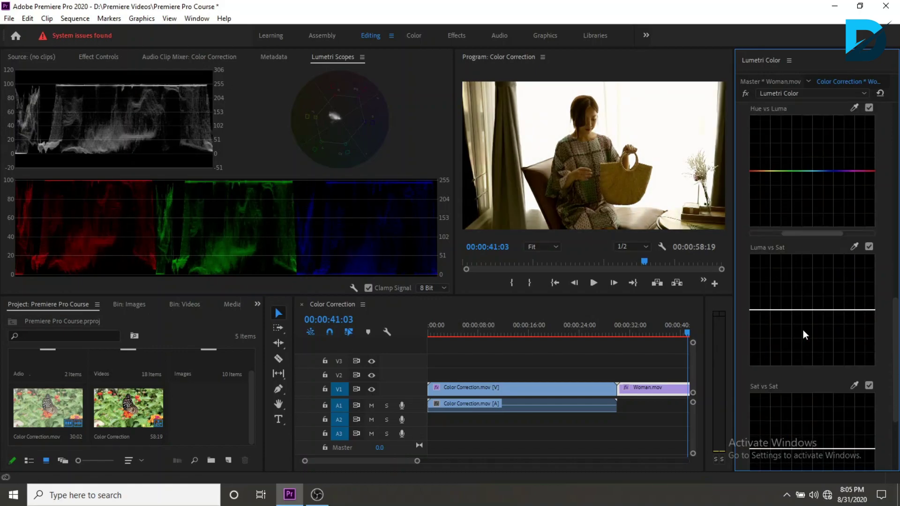
mouse_move(807, 310)
left_mouse_down()
mouse_move(806, 266)
mouse_move(807, 359)
mouse_move(805, 302)
left_mouse_up()
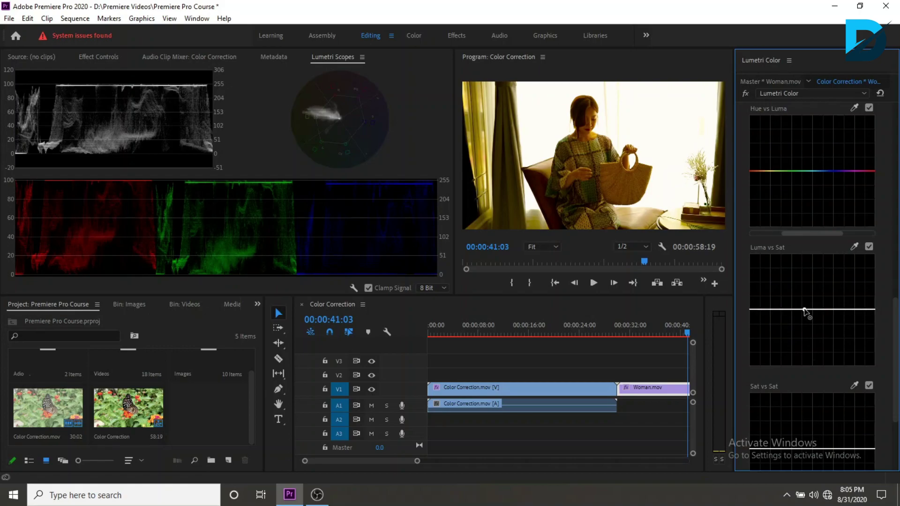
double_click(804, 302)
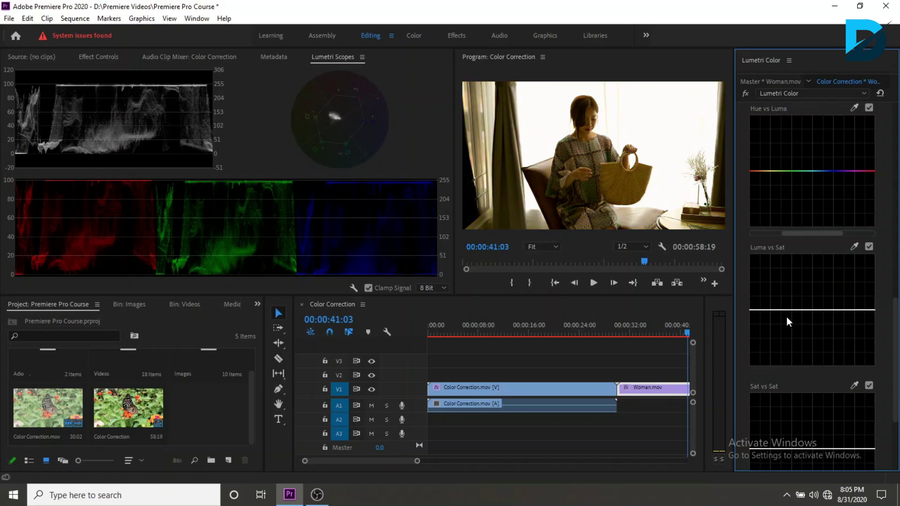
scroll(753, 330, "up", 2)
scroll(753, 331, "up", 2)
scroll(753, 331, "up", 2)
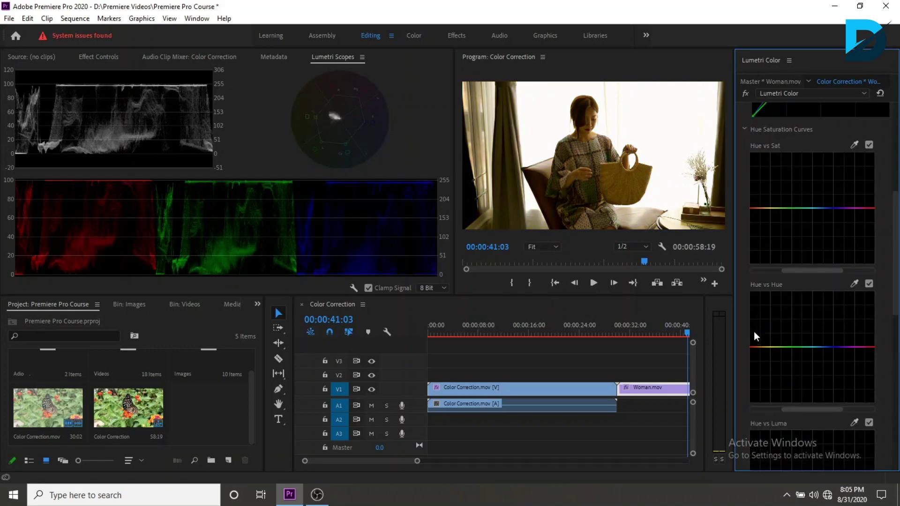
scroll(753, 331, "up", 2)
scroll(754, 330, "up", 2)
scroll(754, 331, "up", 2)
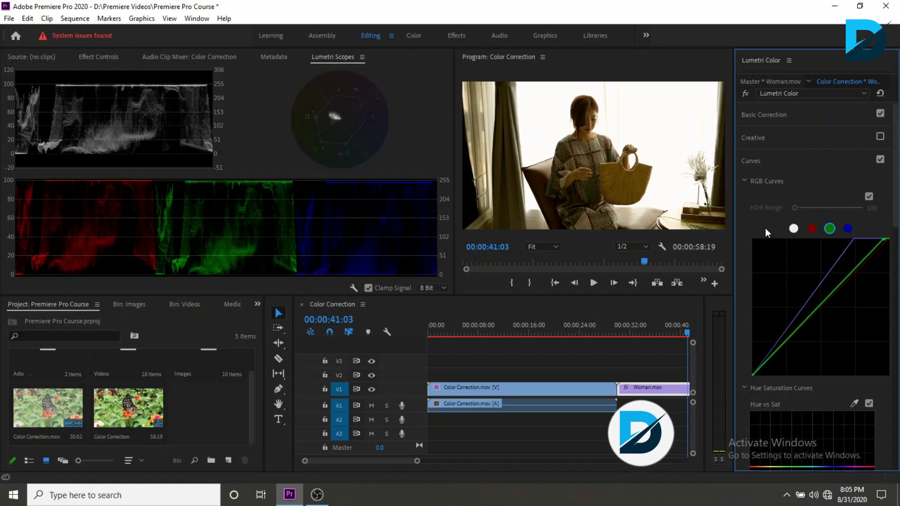
left_click(793, 228)
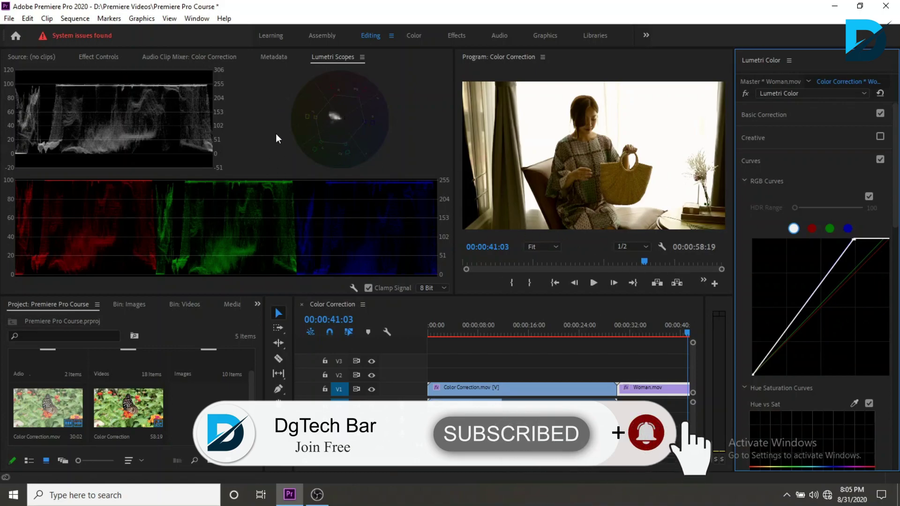
left_click(745, 94)
left_click(745, 94)
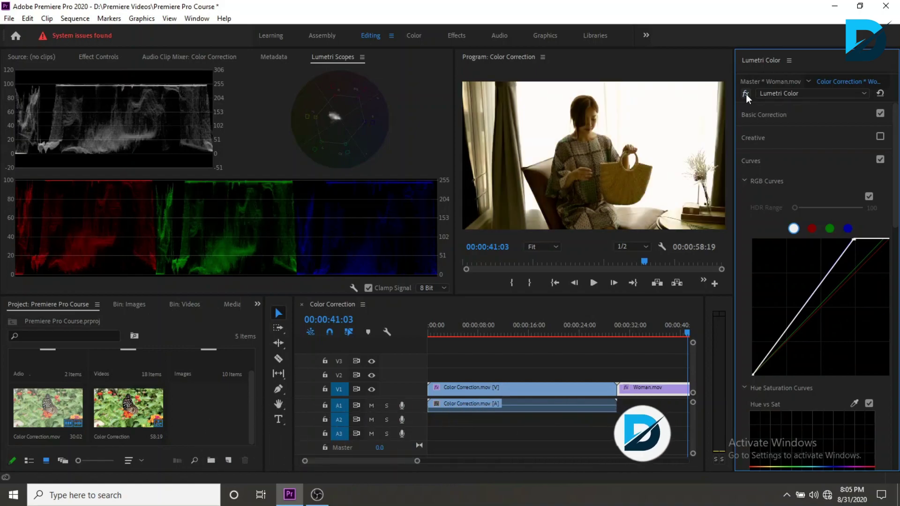
left_click(746, 94)
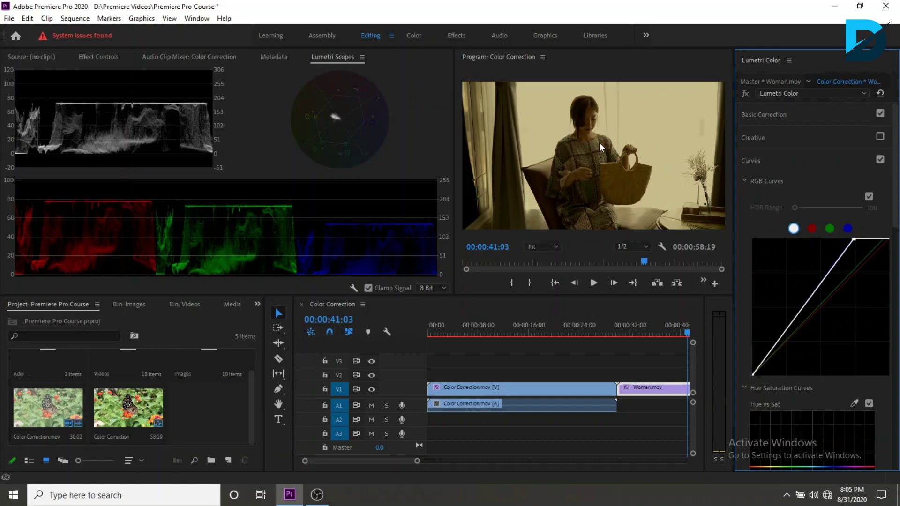
left_click(747, 93)
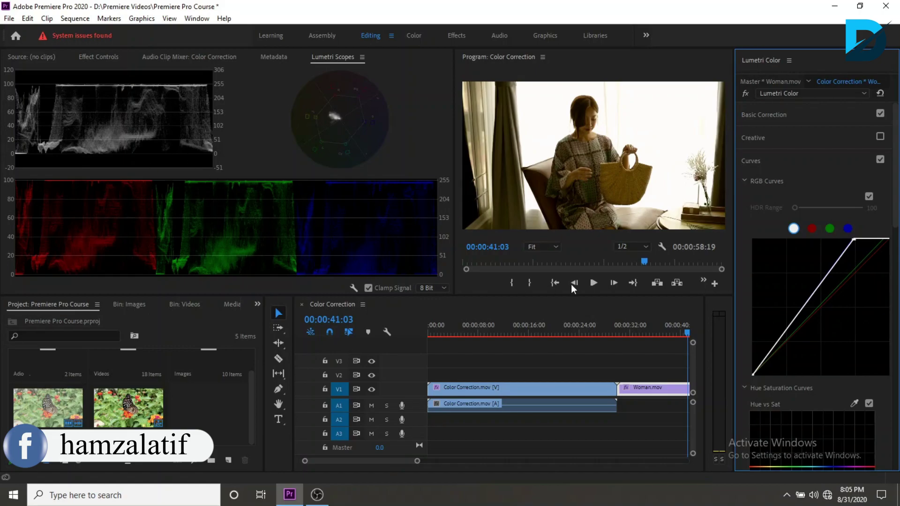
scroll(773, 336, "down", 5)
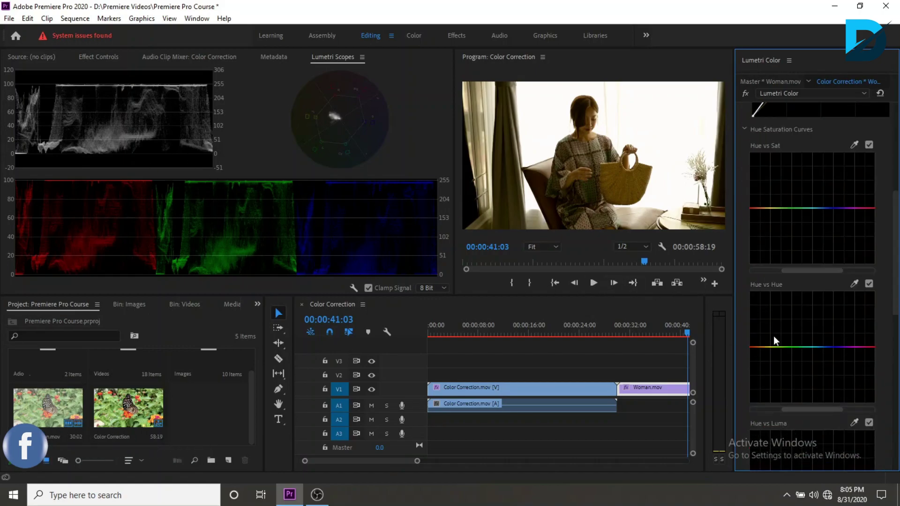
scroll(773, 336, "down", 2)
scroll(773, 335, "down", 2)
scroll(773, 336, "down", 2)
scroll(773, 336, "down", 3)
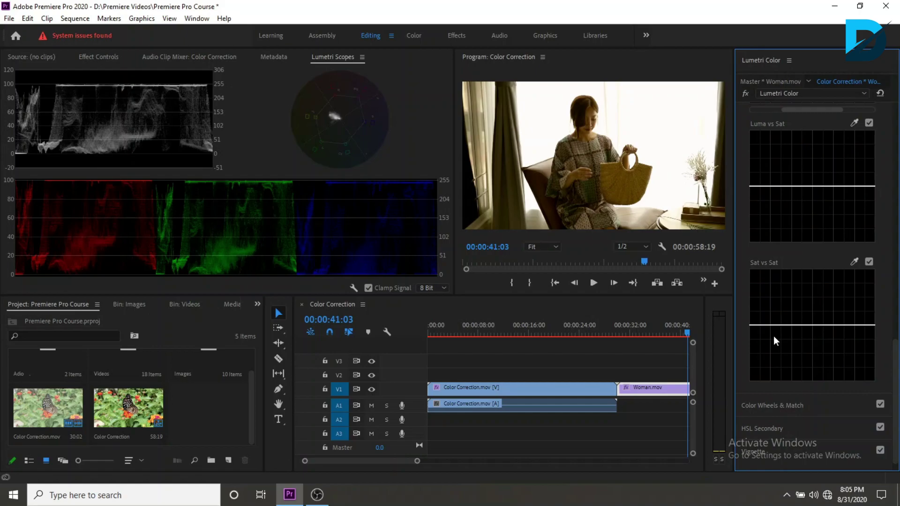
scroll(773, 336, "up", 2)
scroll(773, 336, "up", 2)
scroll(773, 336, "up", 3)
scroll(773, 336, "up", 2)
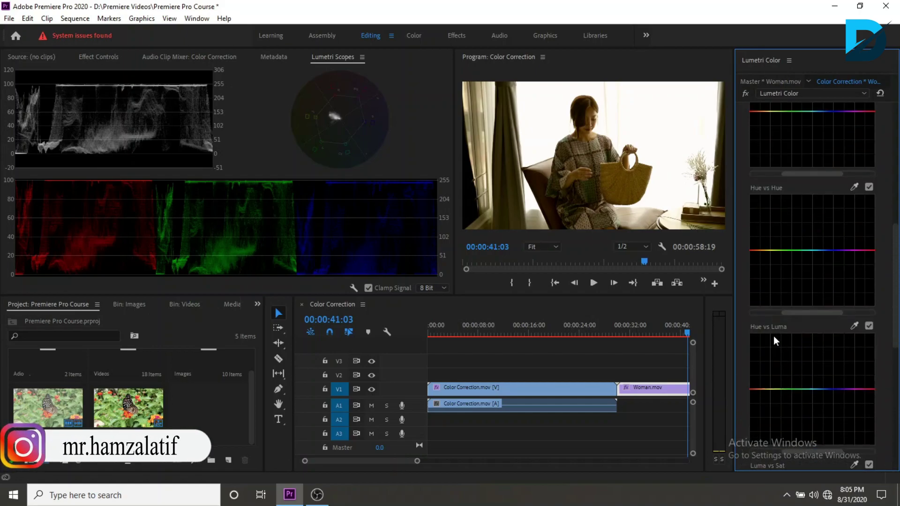
scroll(773, 336, "up", 2)
scroll(773, 336, "up", 2)
scroll(773, 336, "up", 2)
scroll(773, 336, "up", 2)
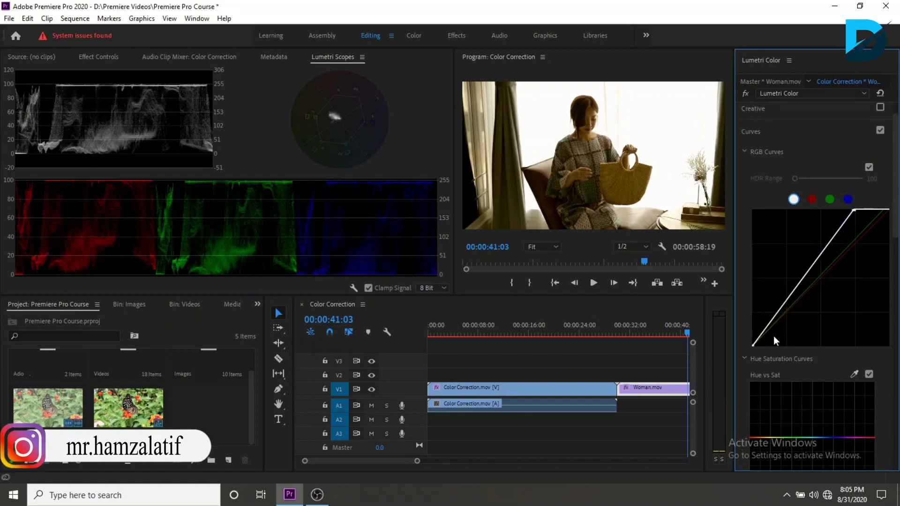
scroll(773, 336, "up", 2)
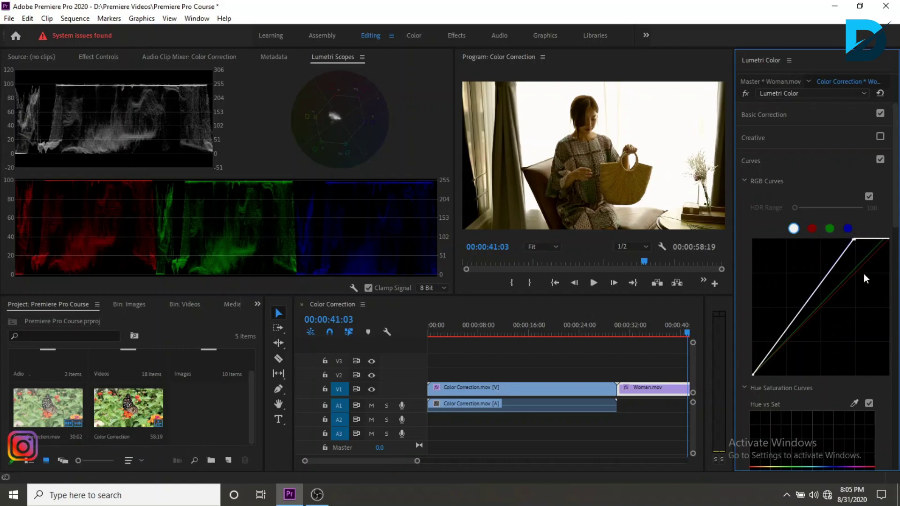